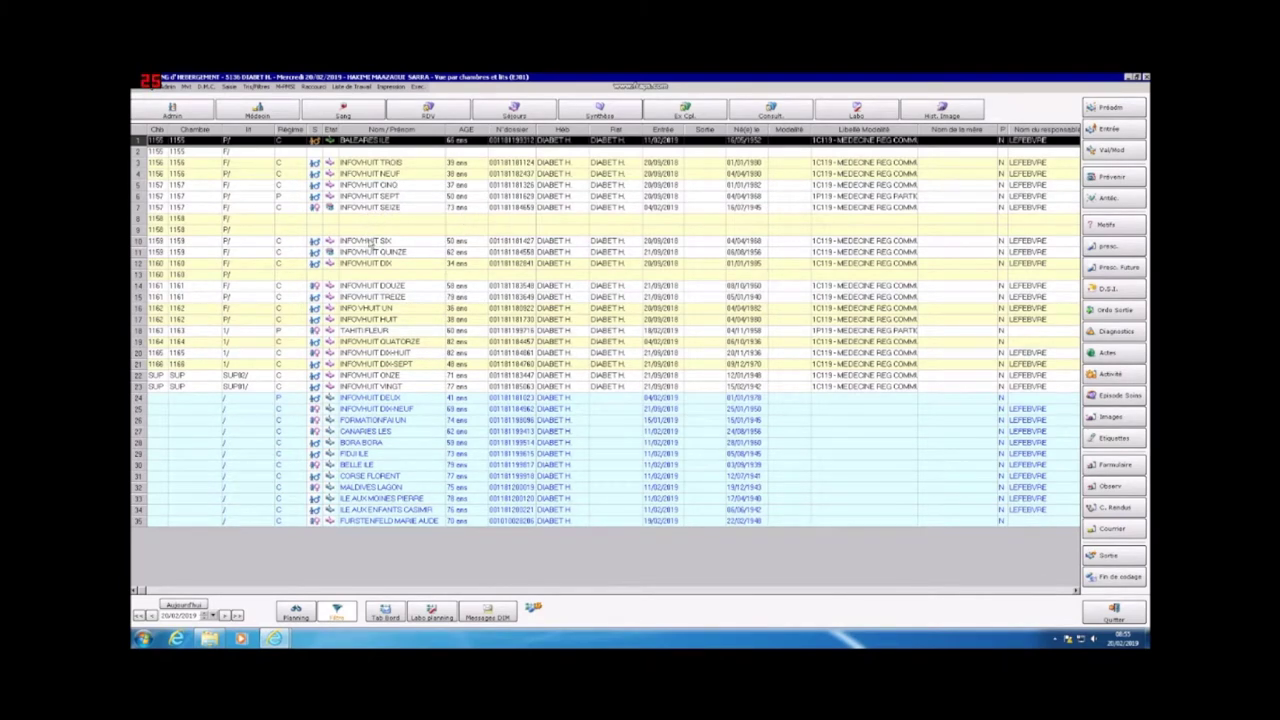
# Step: Fill in a home discharge for the room 1159 patient in row 10, with detailed mode Décision médicale and transport Ambulance privée
pyautogui.click(371, 242)
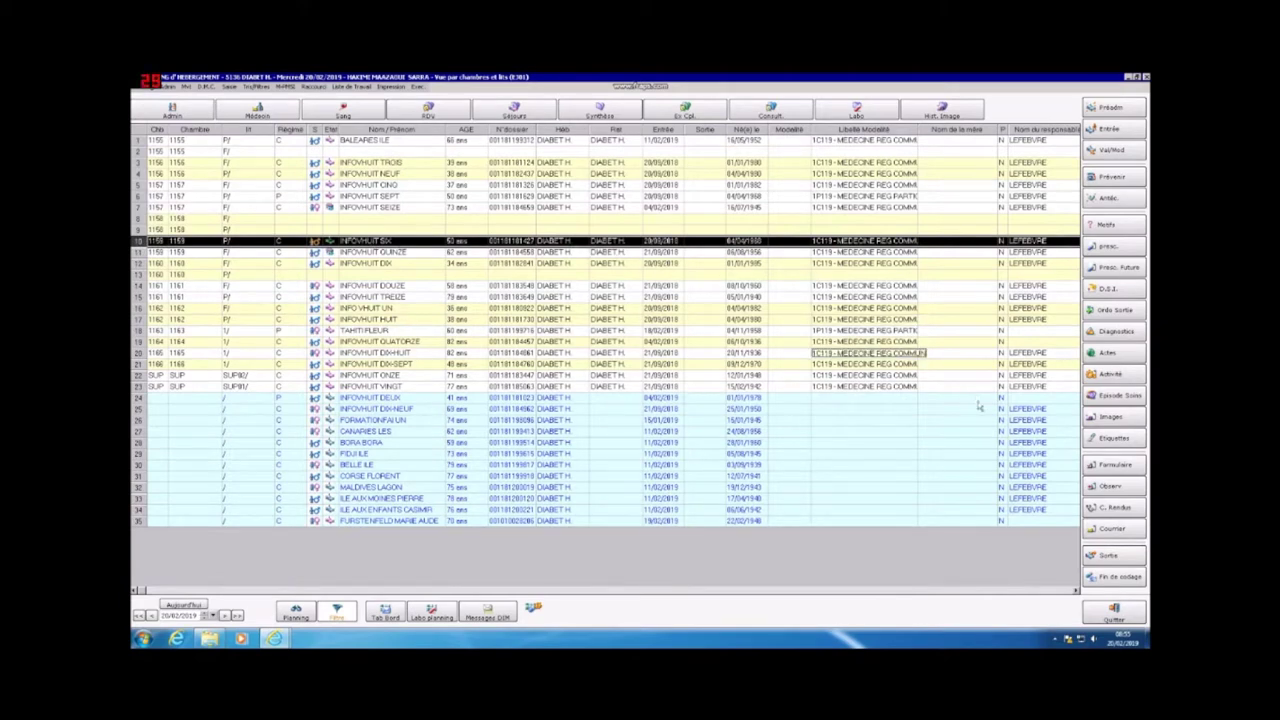
pyautogui.click(1108, 557)
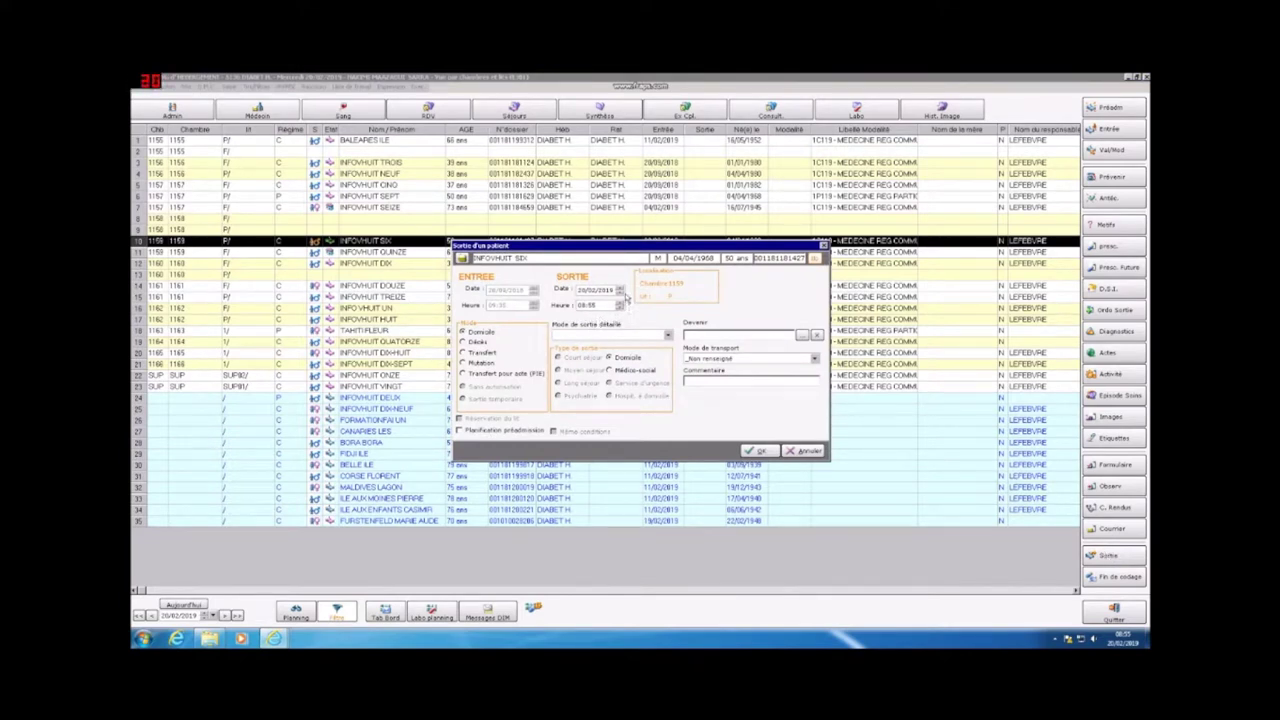
pyautogui.click(619, 305)
pyautogui.click(668, 337)
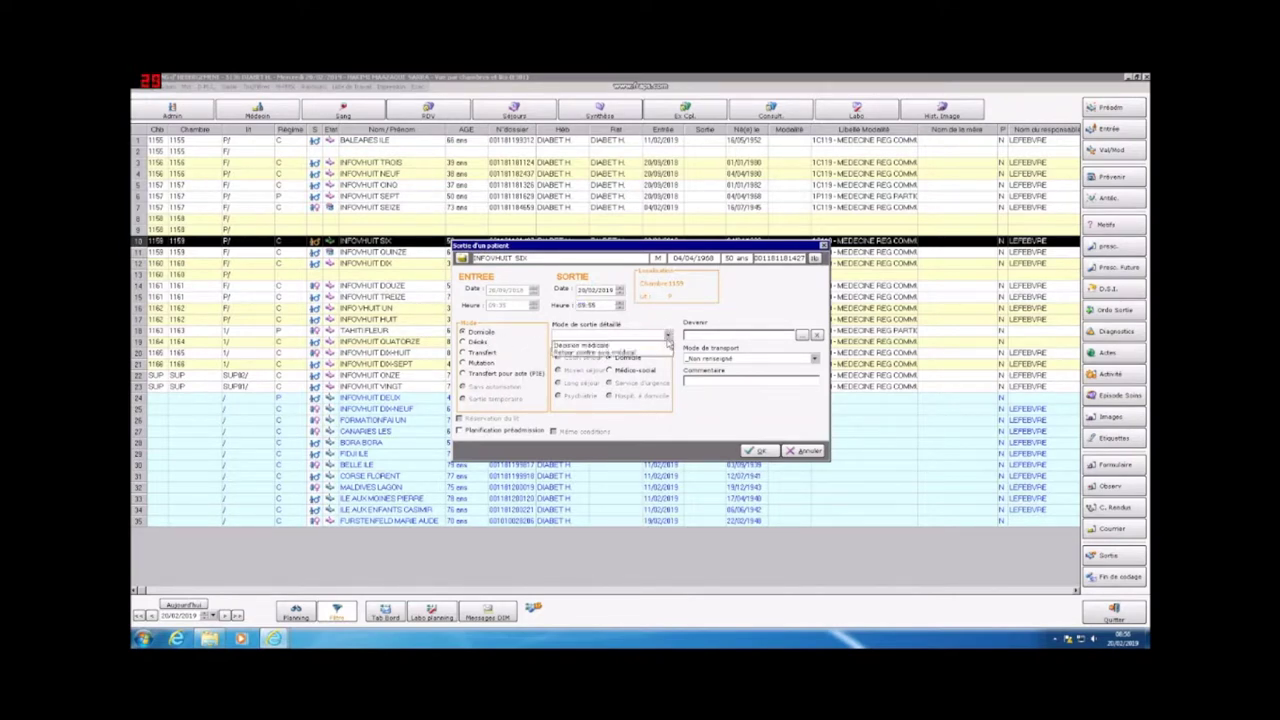
pyautogui.click(645, 347)
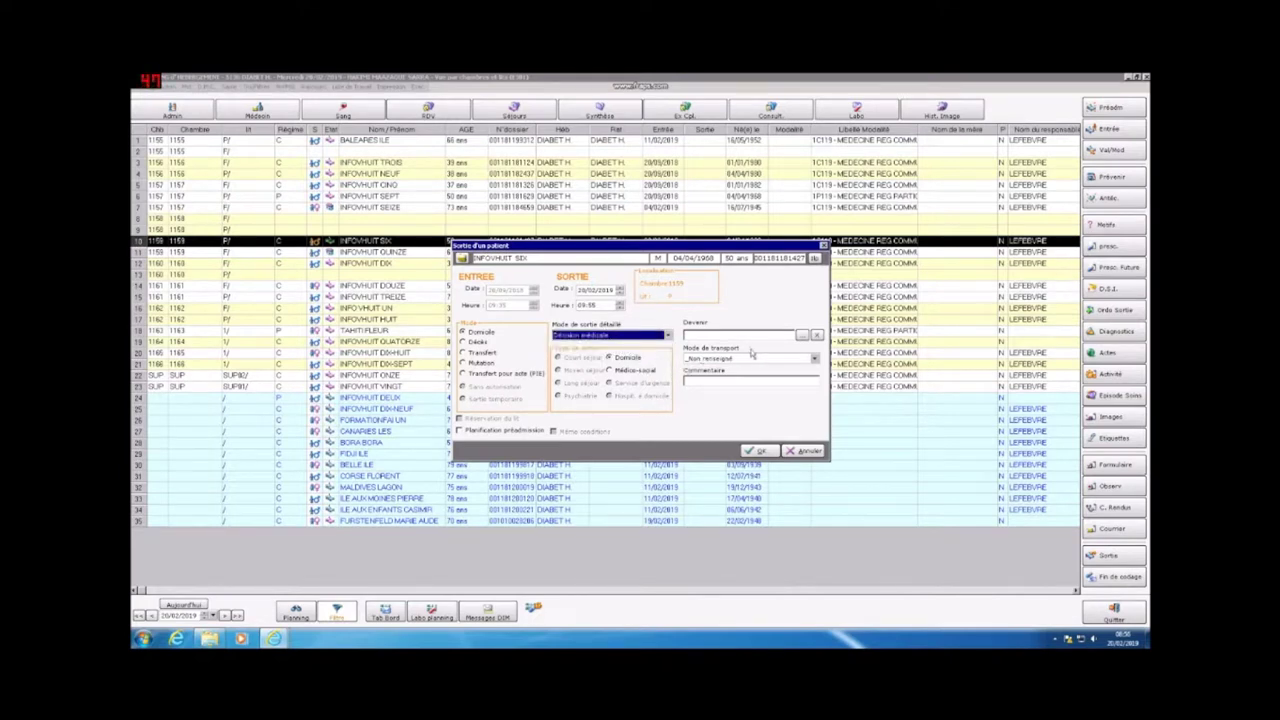
pyautogui.click(815, 366)
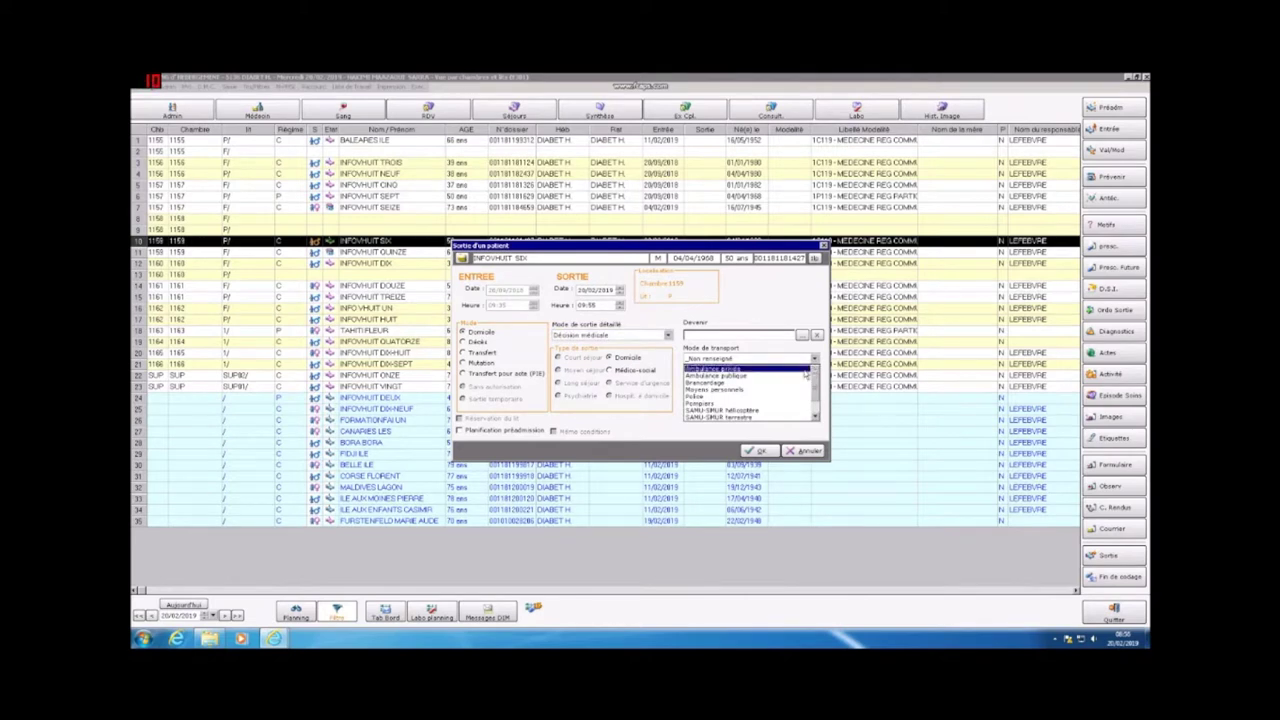
pyautogui.click(805, 372)
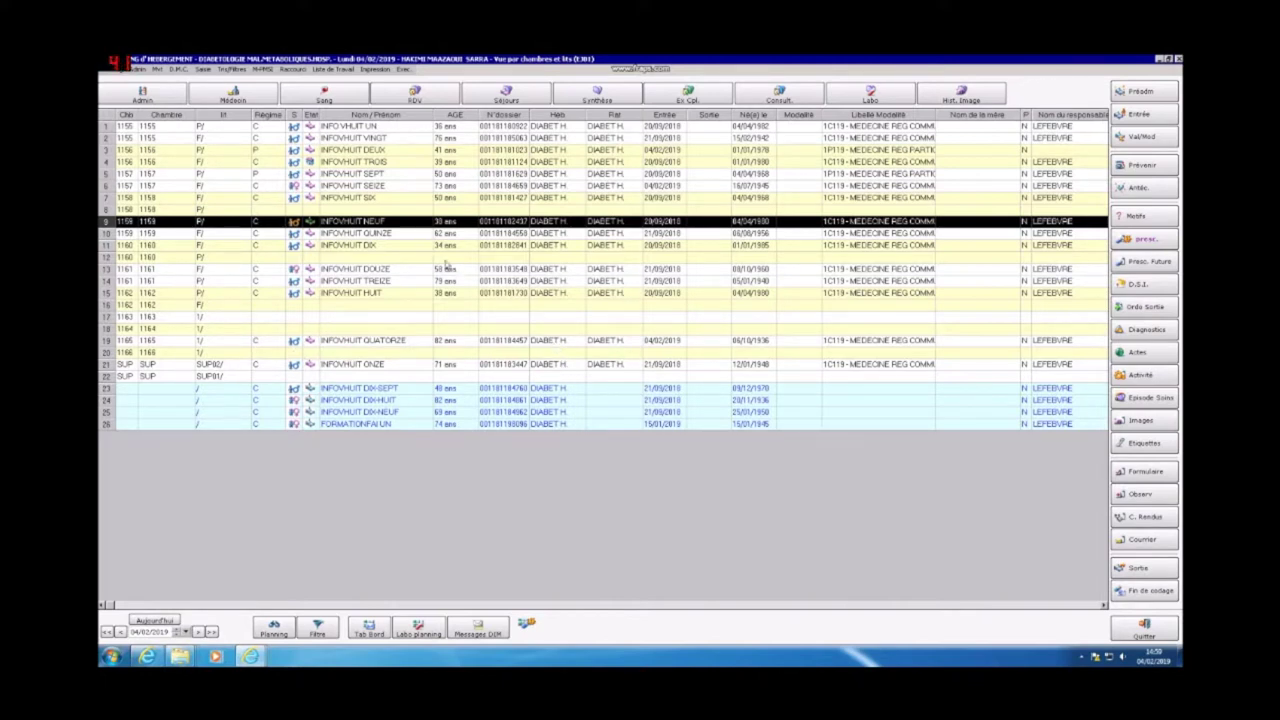
# Step: Open the discharge form of the room 1159 patient in row 10 and set the exit mode to Mutation
pyautogui.click(372, 235)
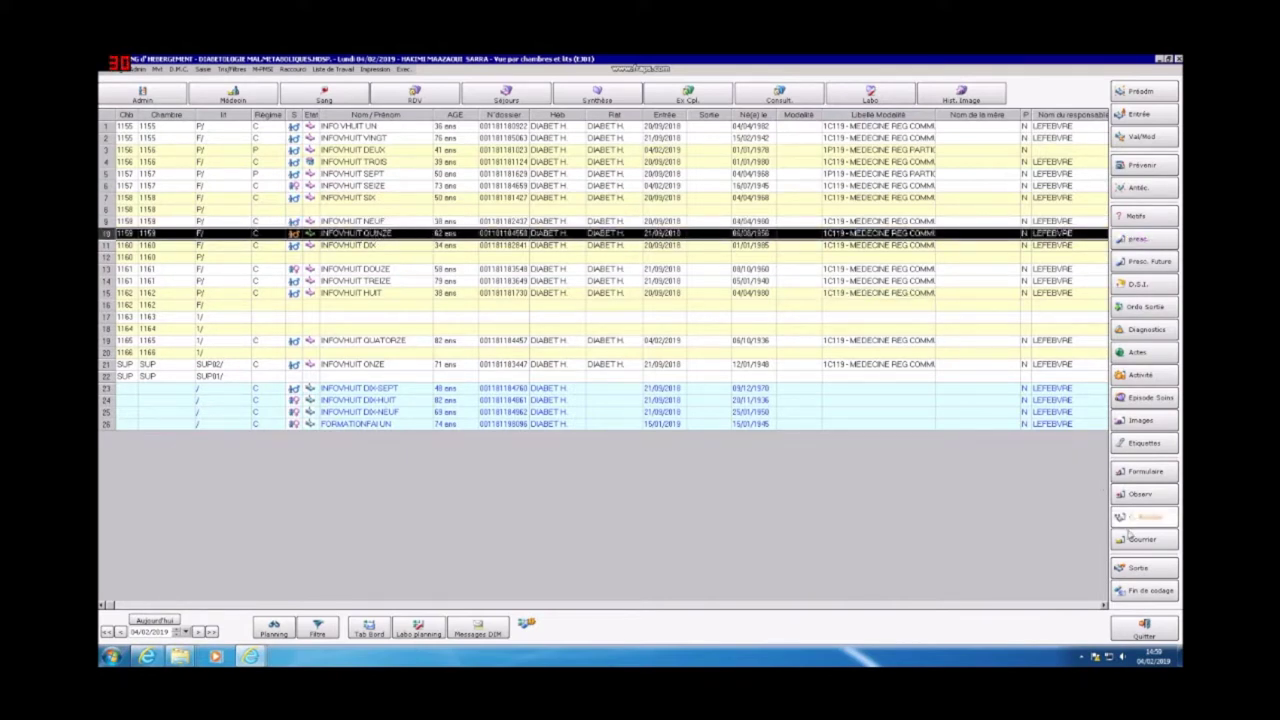
pyautogui.click(1160, 572)
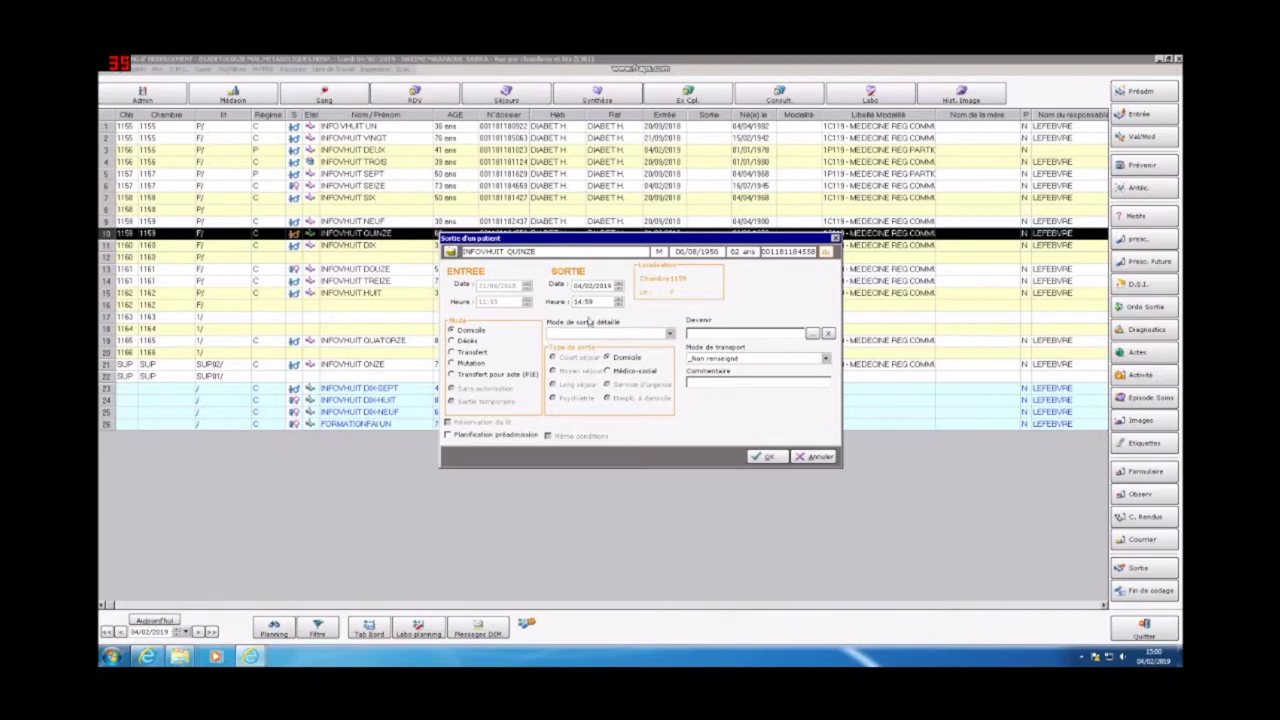
pyautogui.click(451, 363)
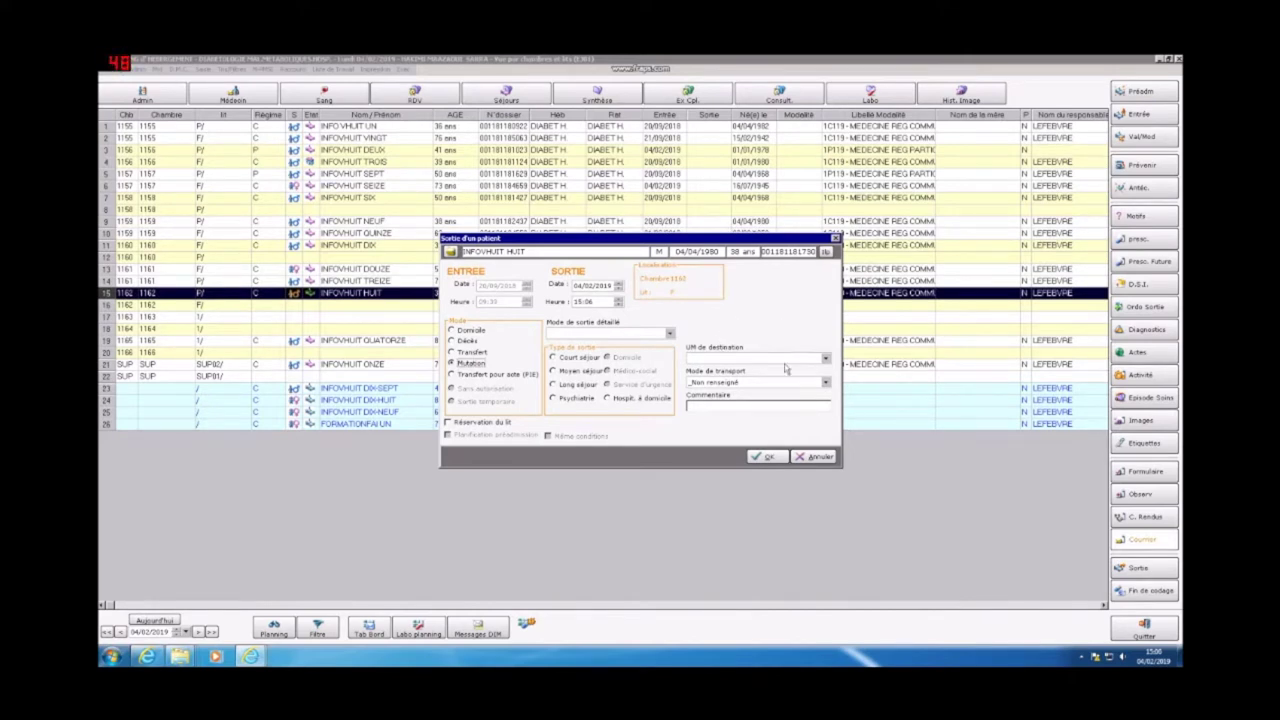
# Step: Set the destination unit of the internal transfer to ORTH.TRAUM and choose a mode of transport
pyautogui.click(827, 366)
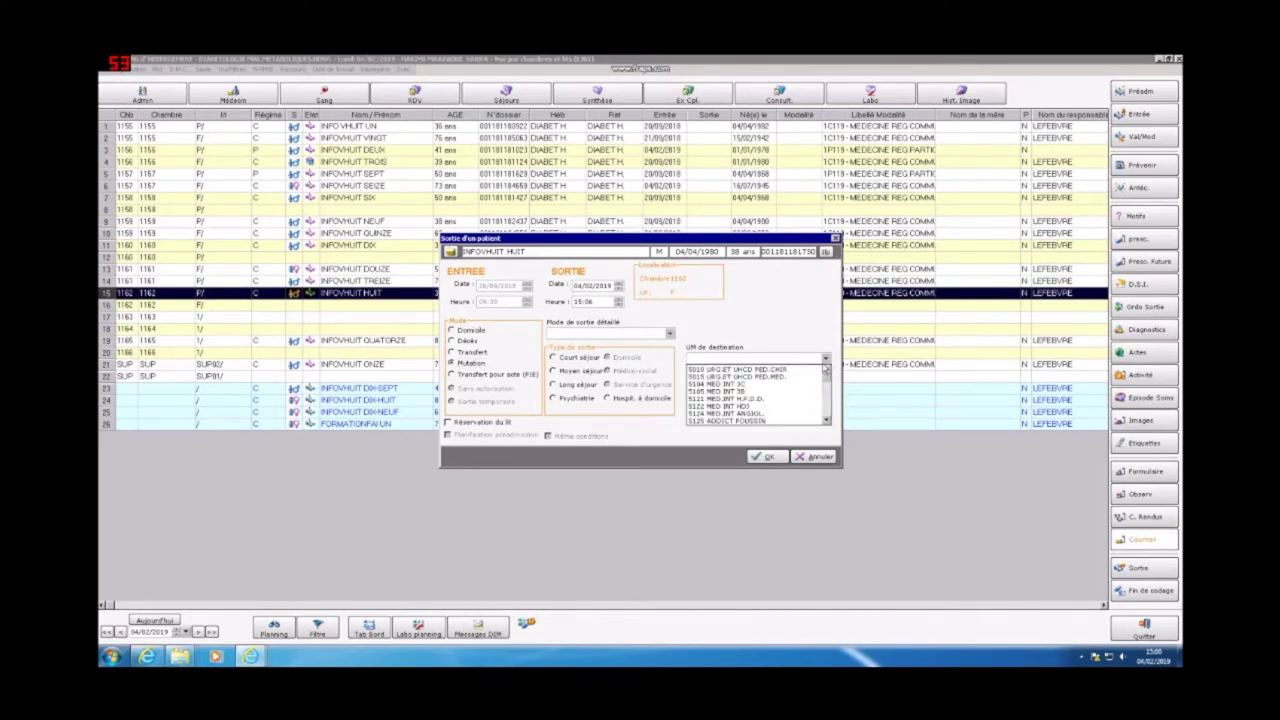
pyautogui.click(789, 408)
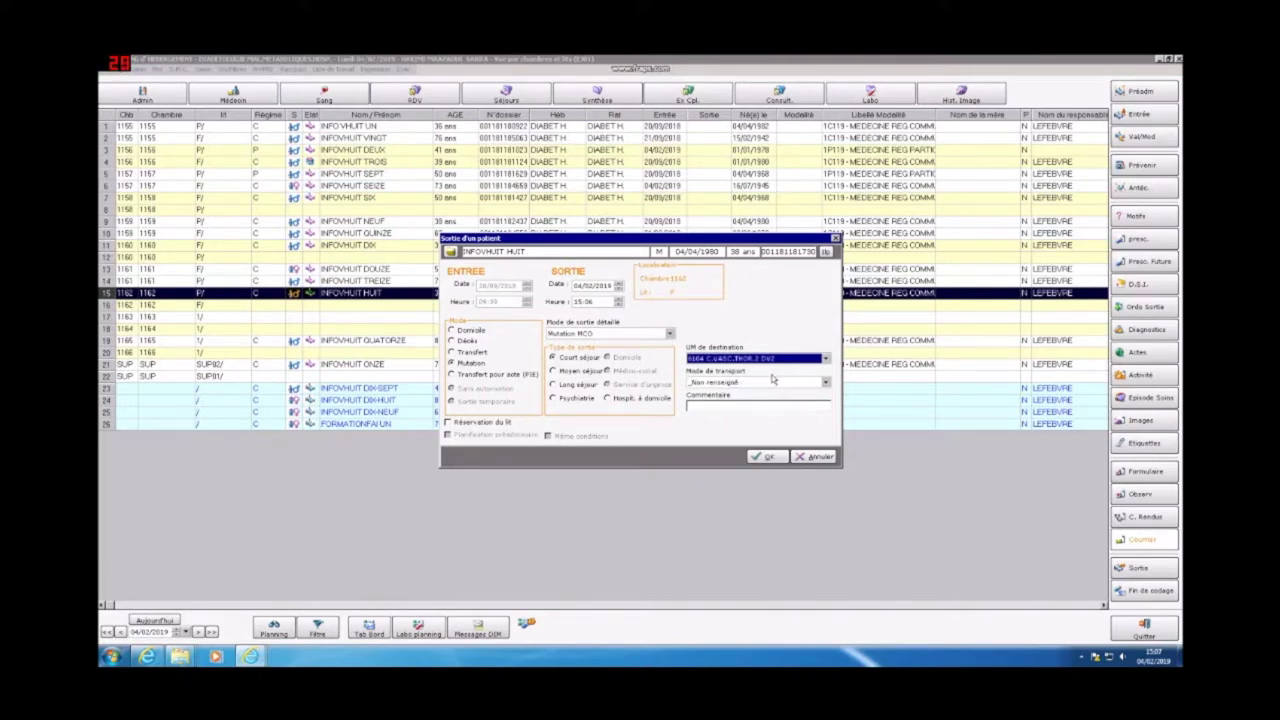
pyautogui.scroll(-1, 737, 394)
pyautogui.click(827, 383)
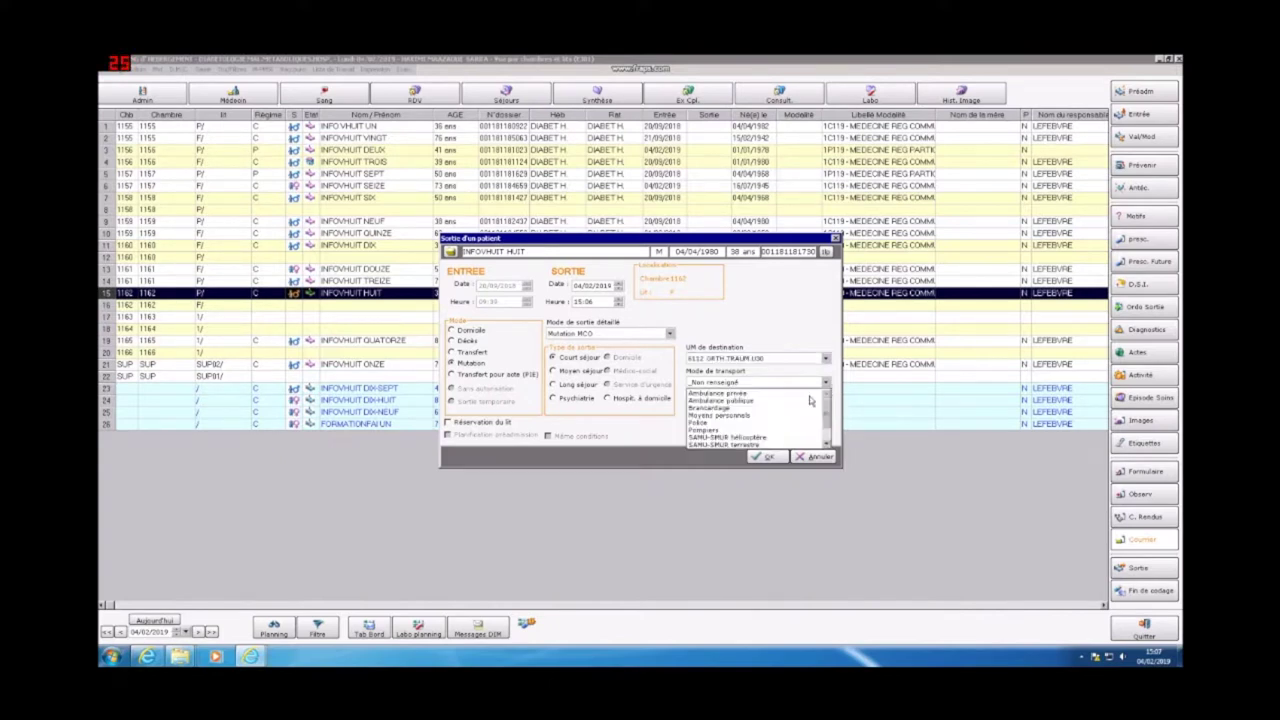
pyautogui.click(737, 412)
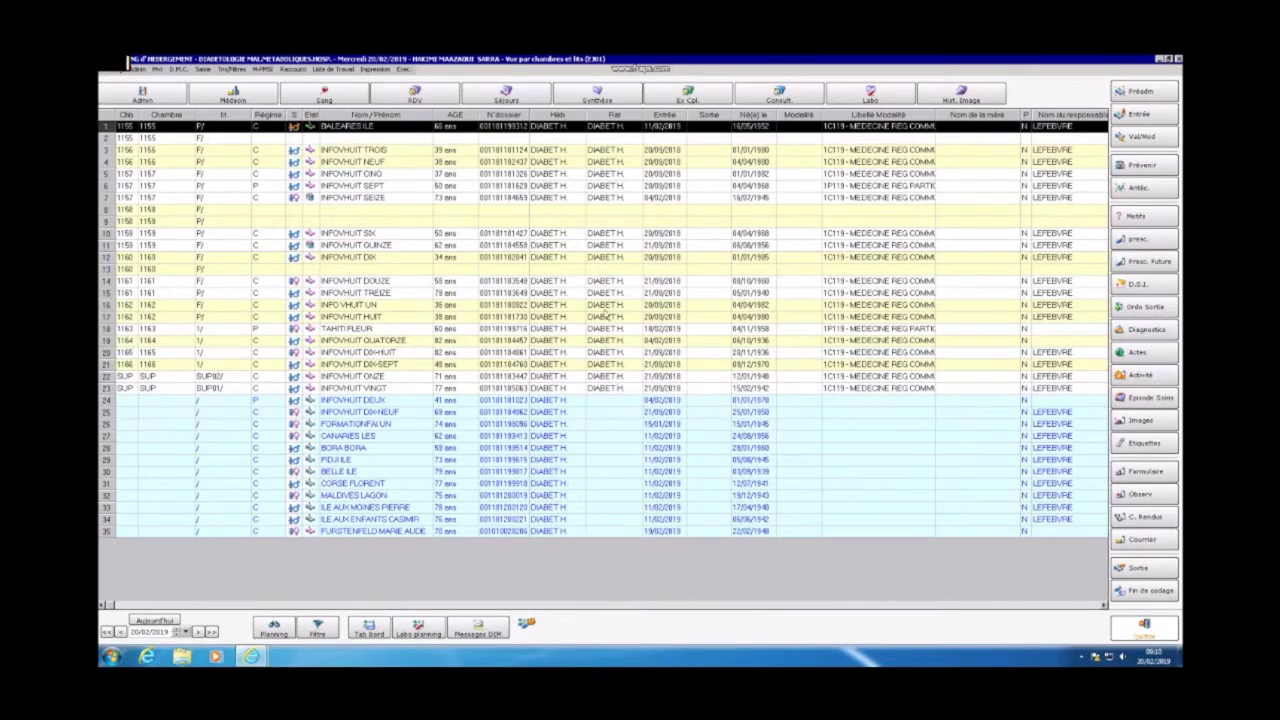
# Step: Open the discharge form of the room 1161 patient in row 14, adjust the exit time and set the mode to Décès
pyautogui.click(353, 285)
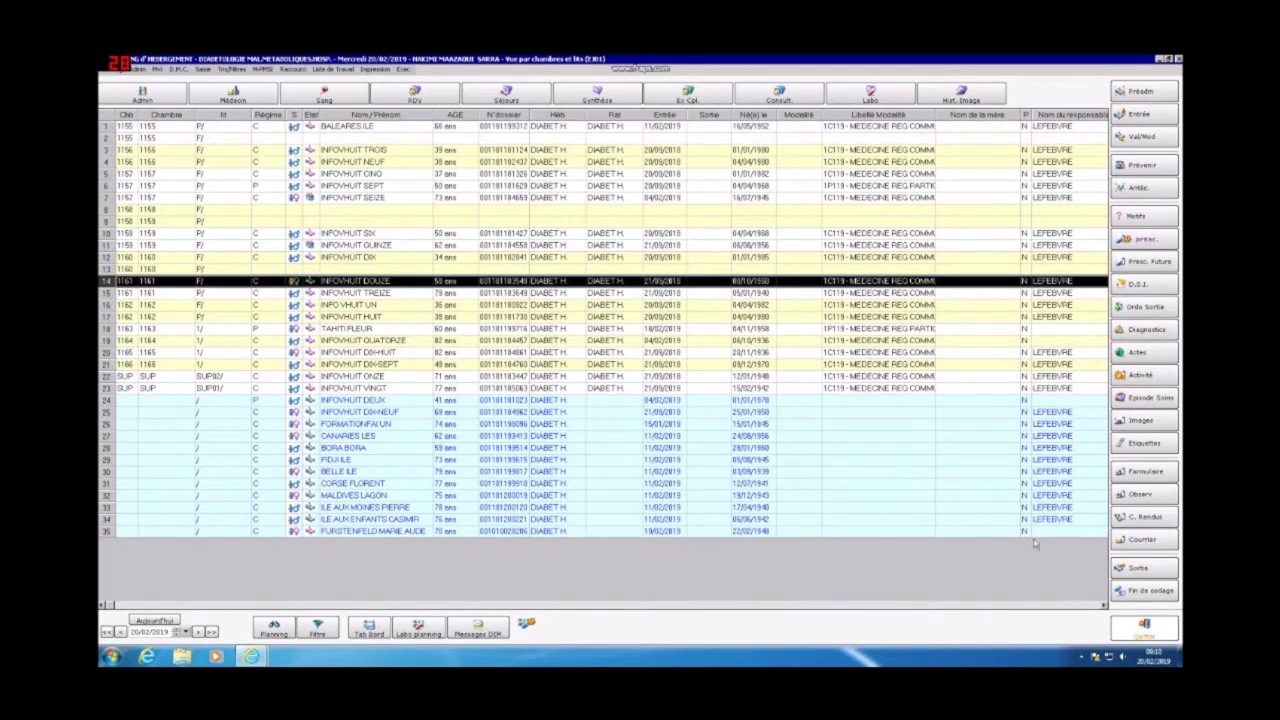
pyautogui.click(1140, 568)
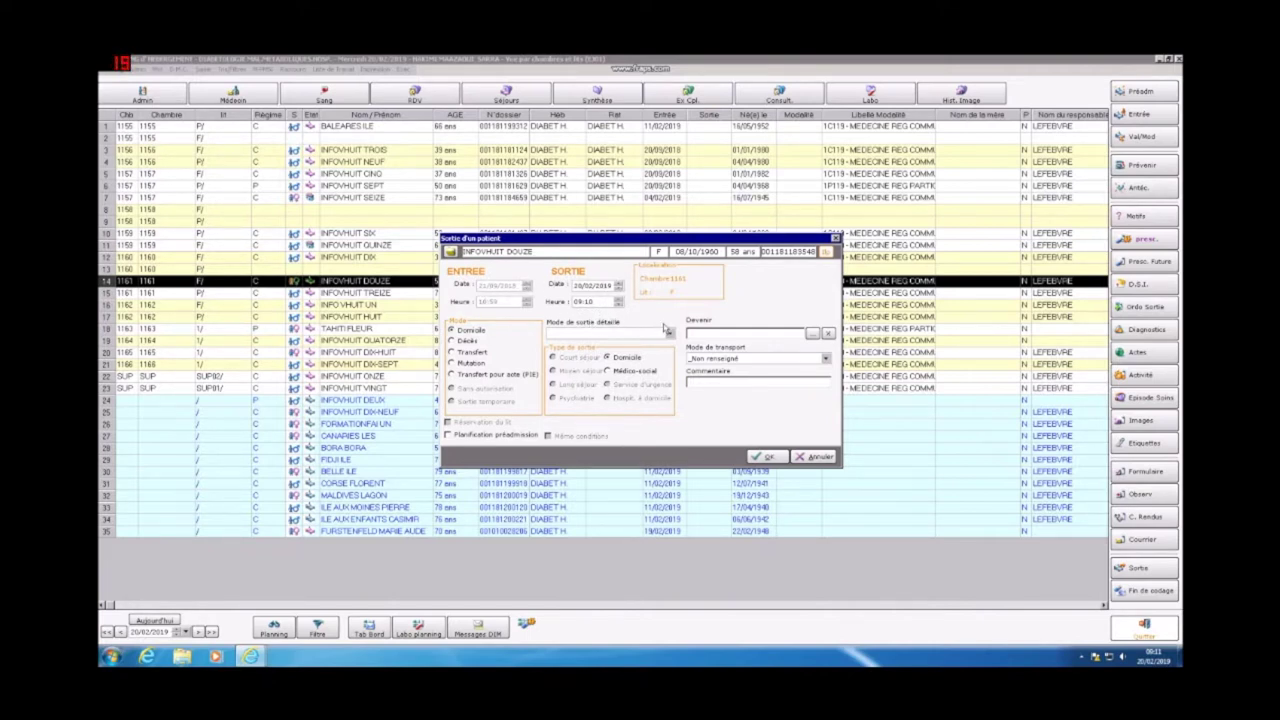
pyautogui.click(619, 300)
pyautogui.click(451, 341)
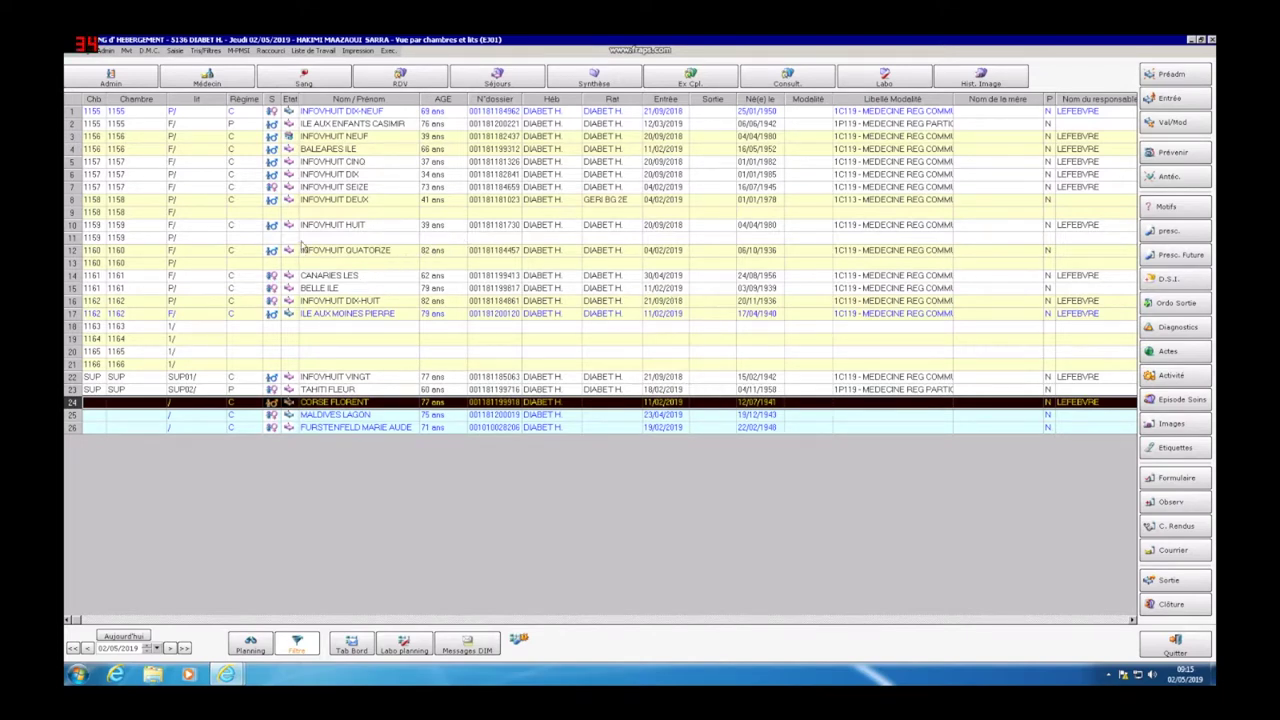
# Step: Open the discharge form of the room 1157 patient in row 7 and set the exit mode to Transfert
pyautogui.click(383, 189)
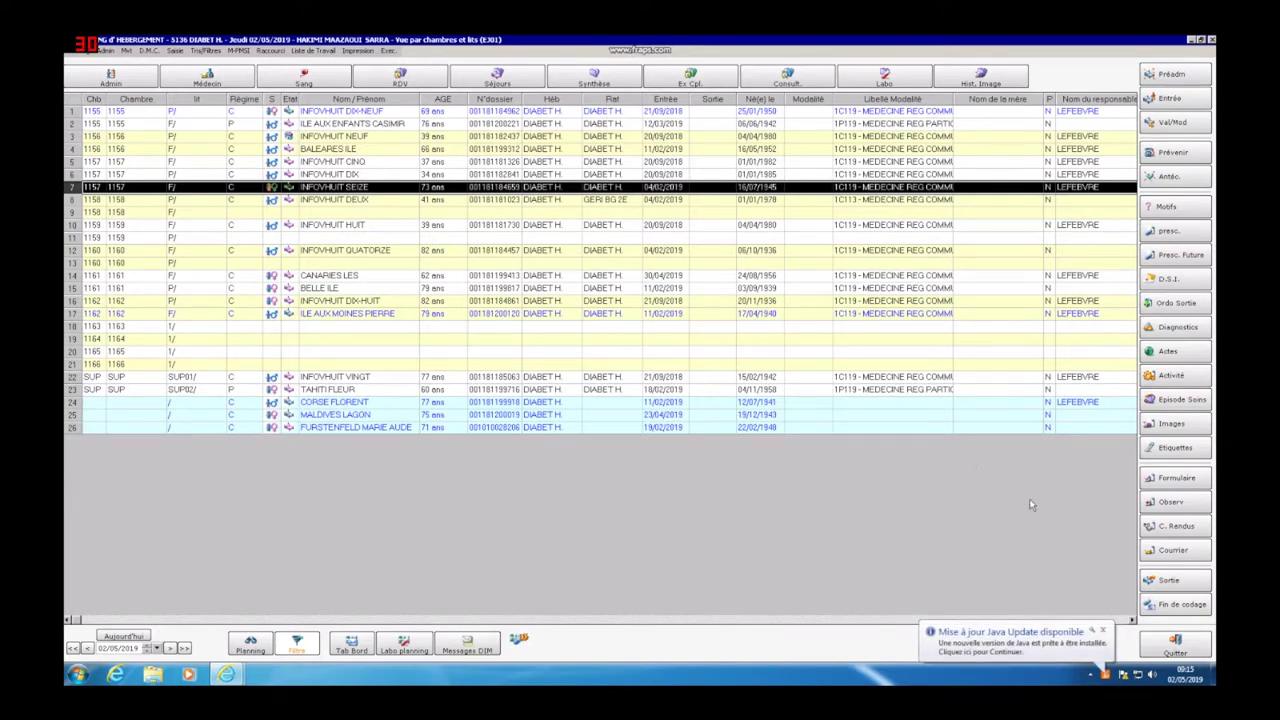
pyautogui.click(1164, 582)
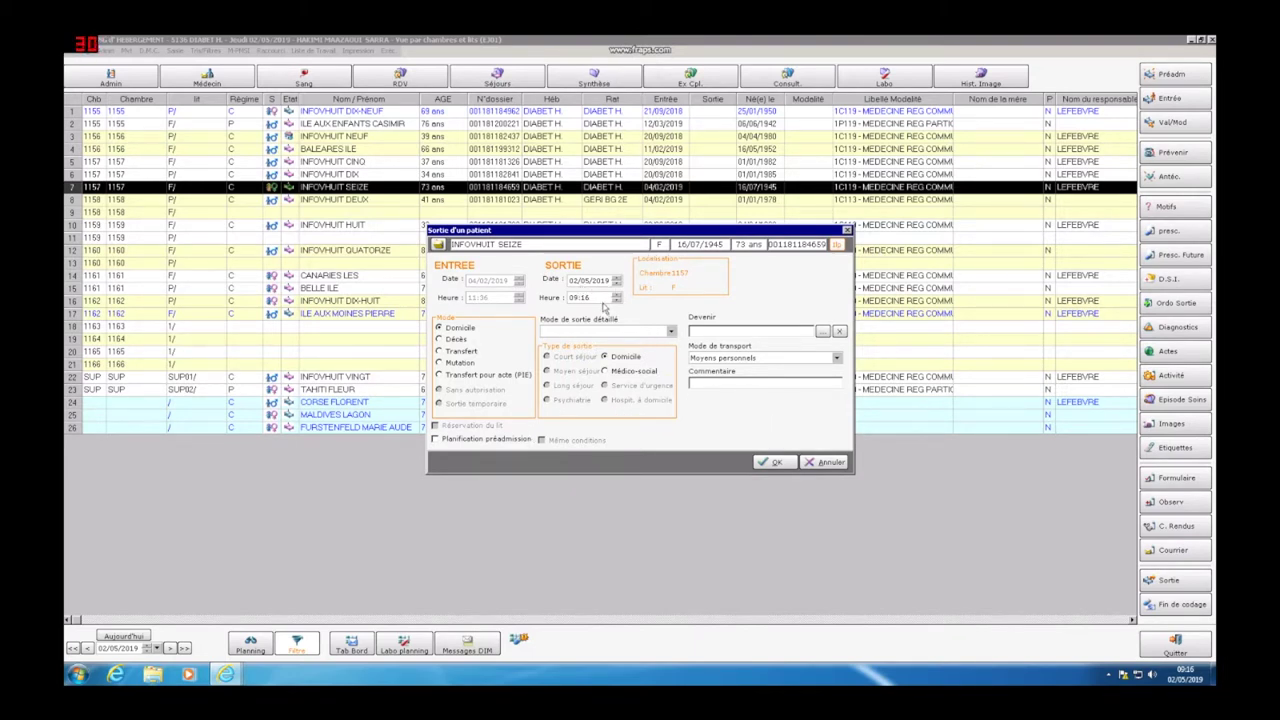
pyautogui.click(439, 352)
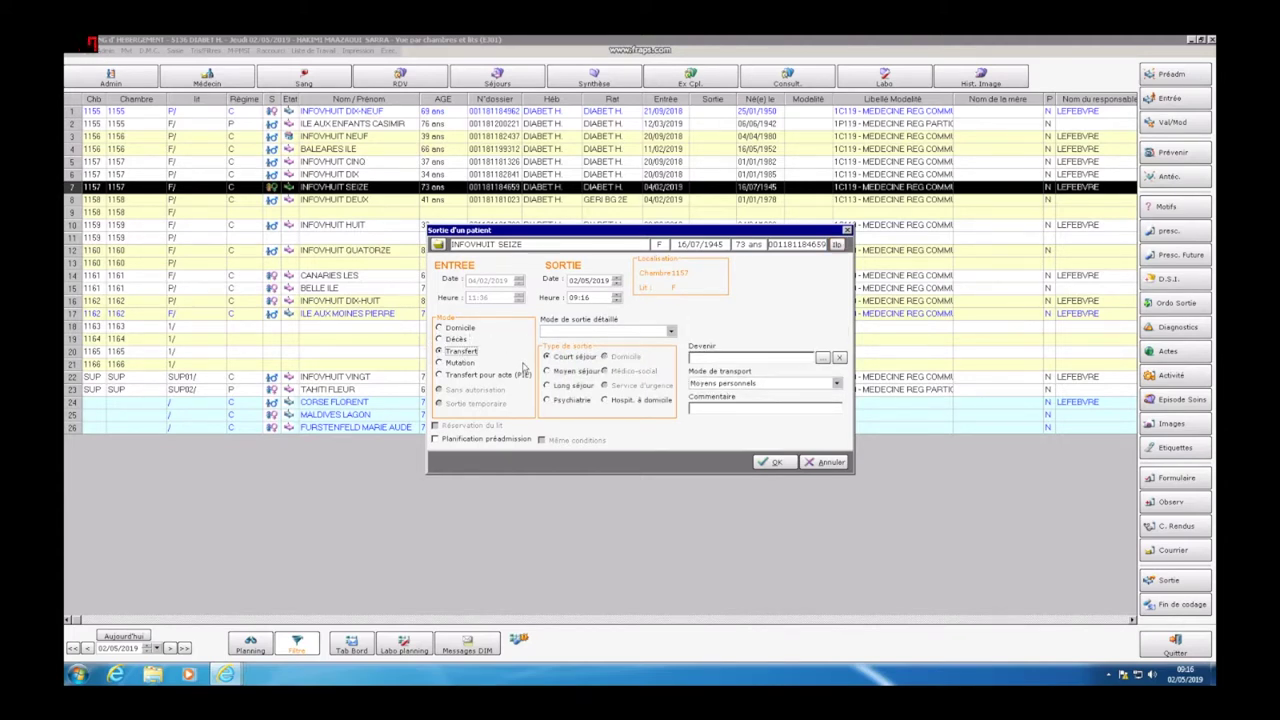
# Step: Search the establishments by FINESS number 27 and assign C. H. DE PONT-AUDEMER as the transfer destination
pyautogui.click(822, 358)
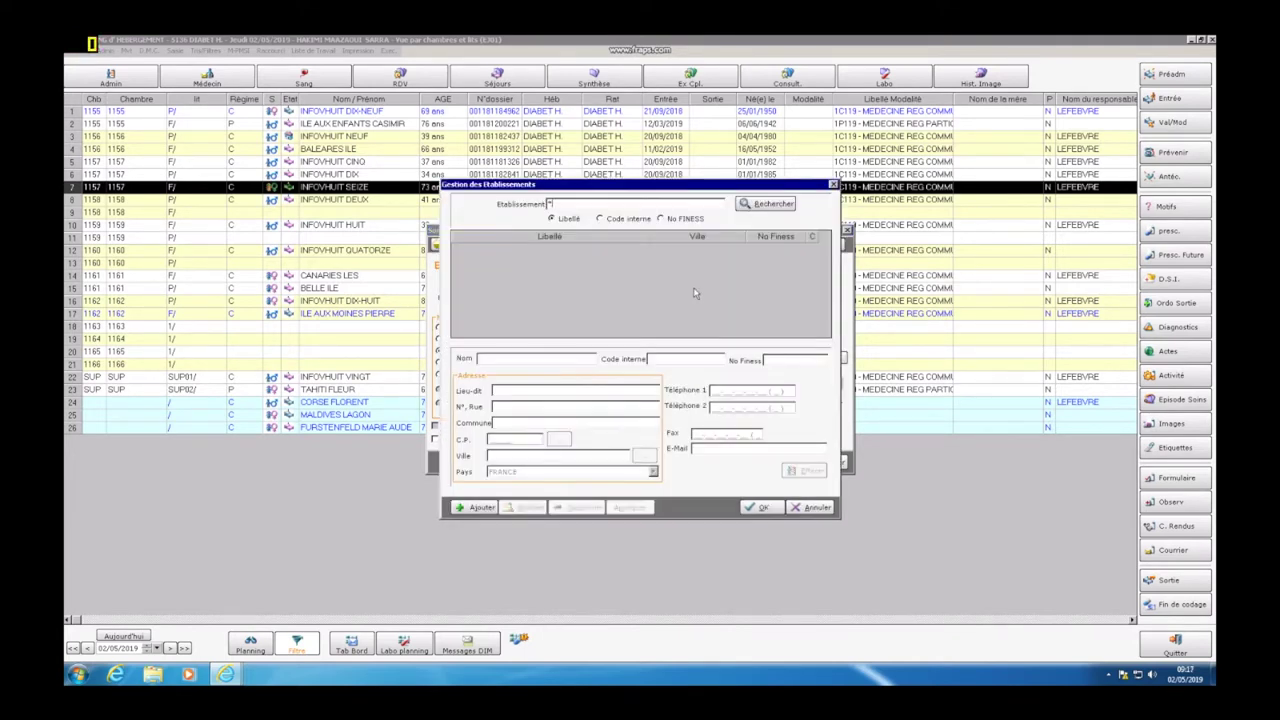
pyautogui.click(660, 219)
pyautogui.click(766, 207)
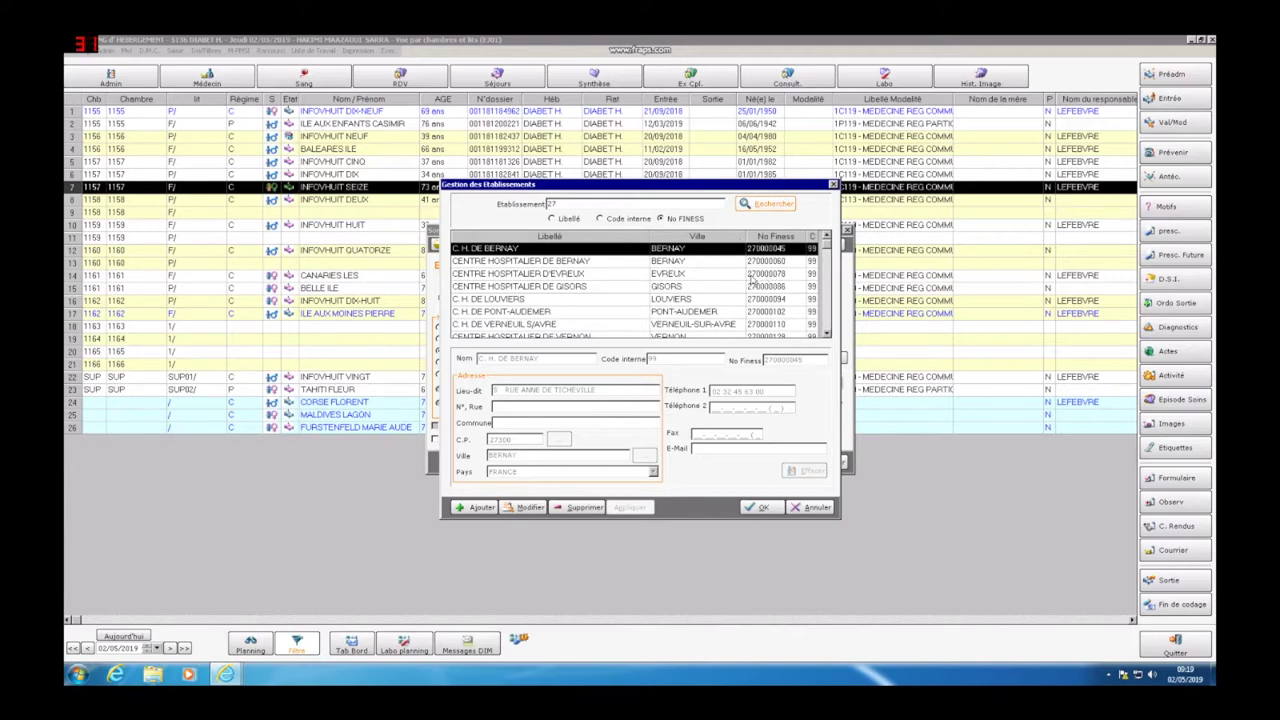
pyautogui.click(590, 312)
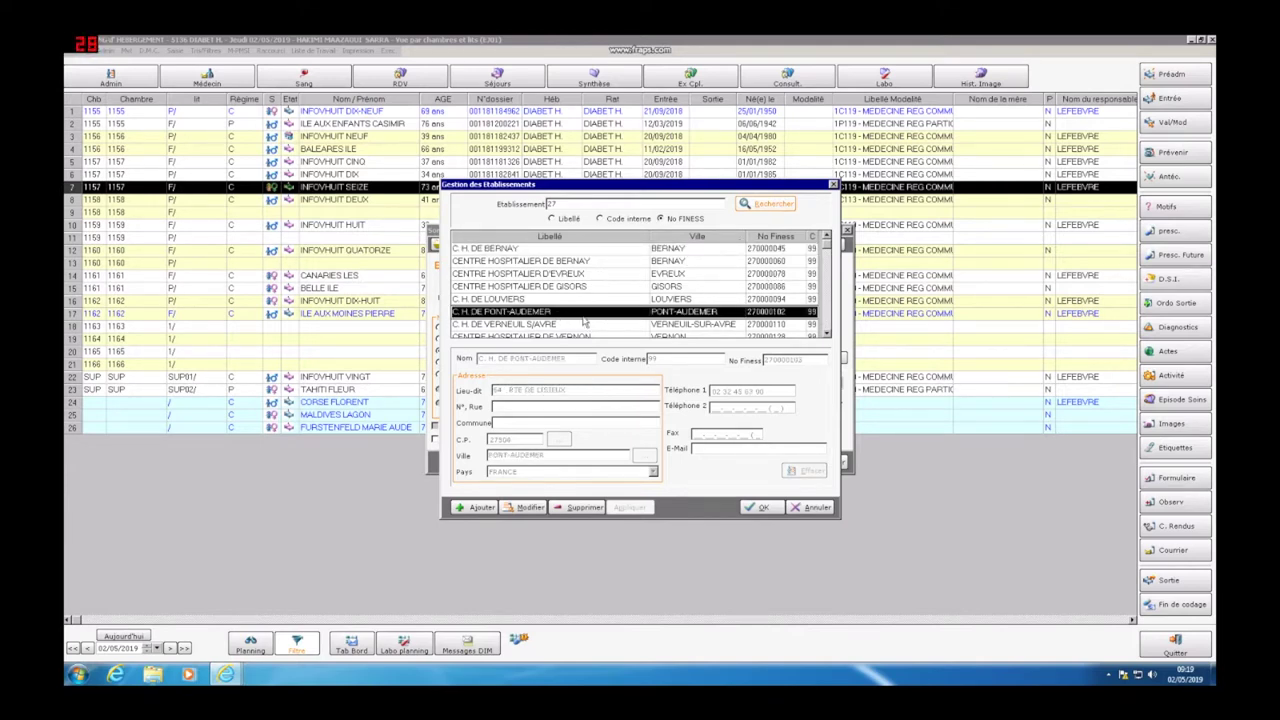
pyautogui.click(765, 509)
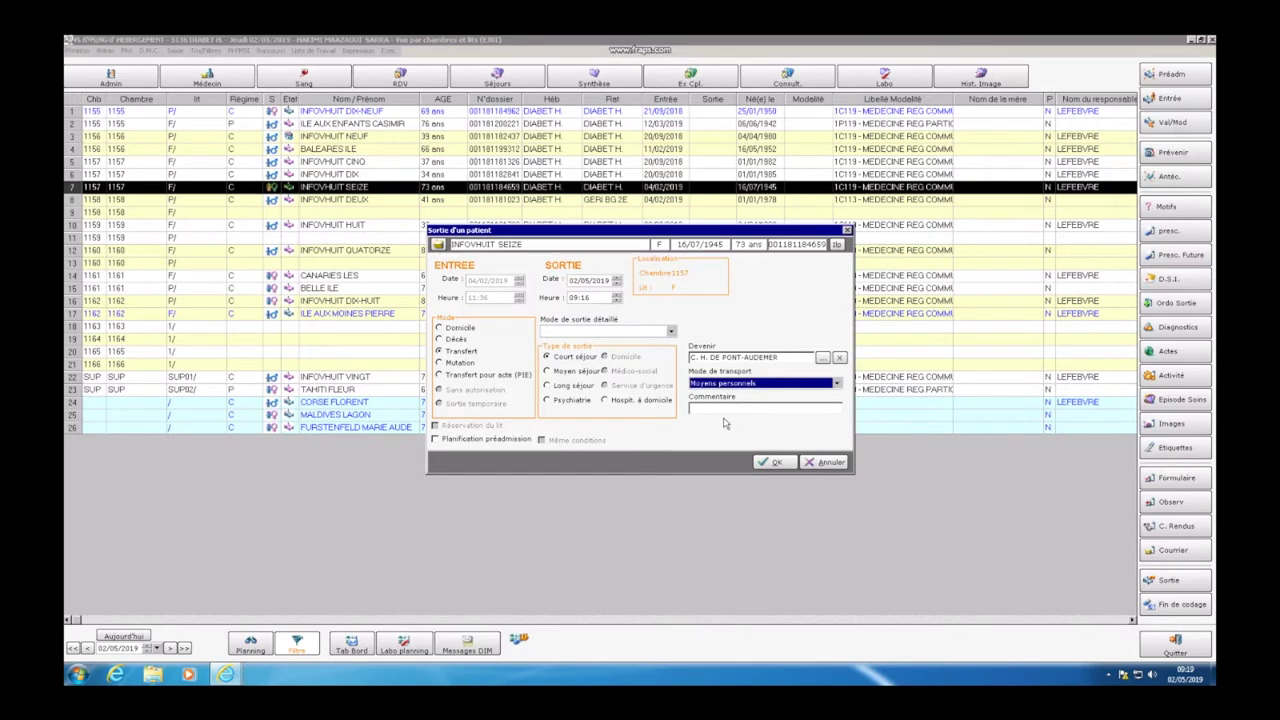
# Step: Set the mode of transport to Ambulance privée and validate the transfer discharge
pyautogui.click(836, 384)
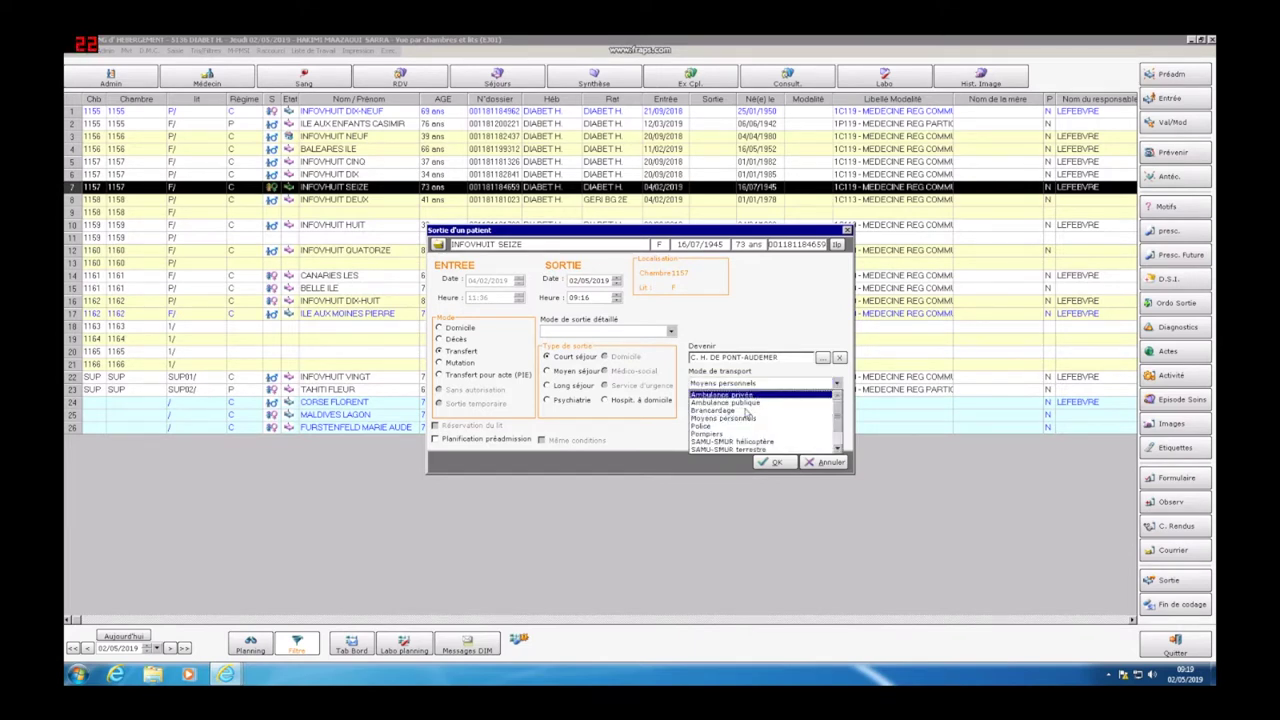
pyautogui.click(760, 395)
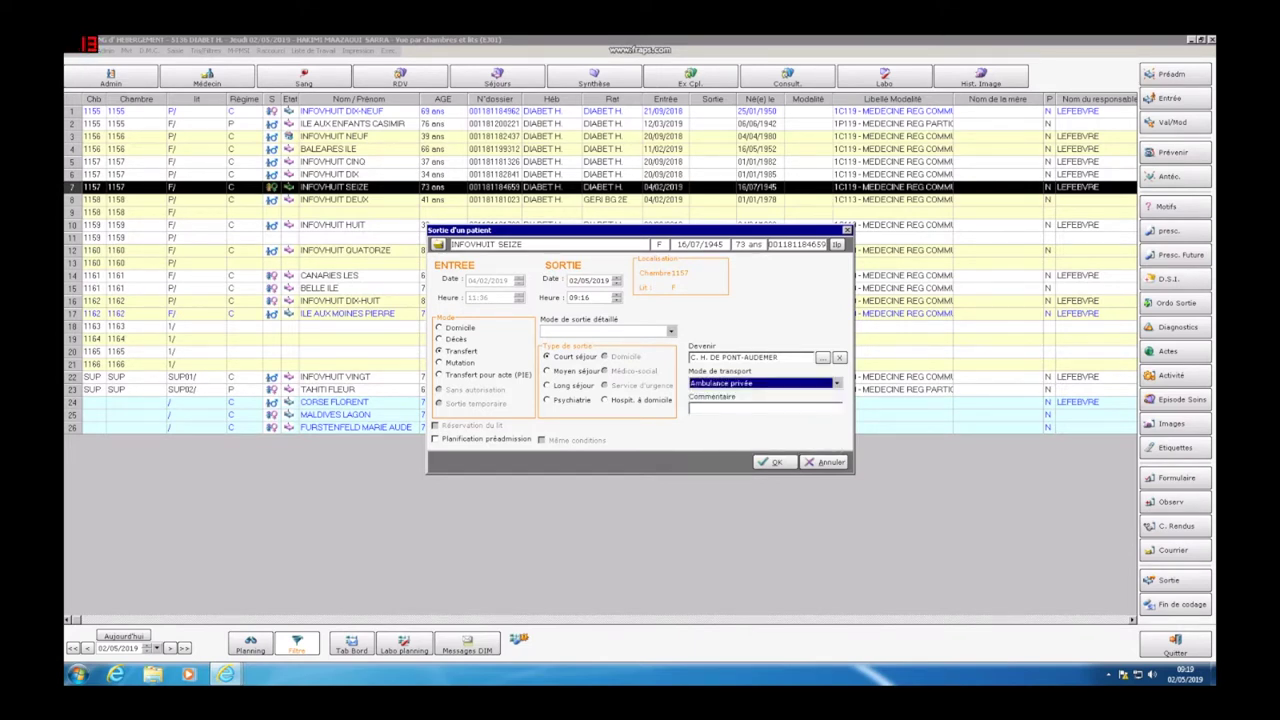
pyautogui.click(779, 463)
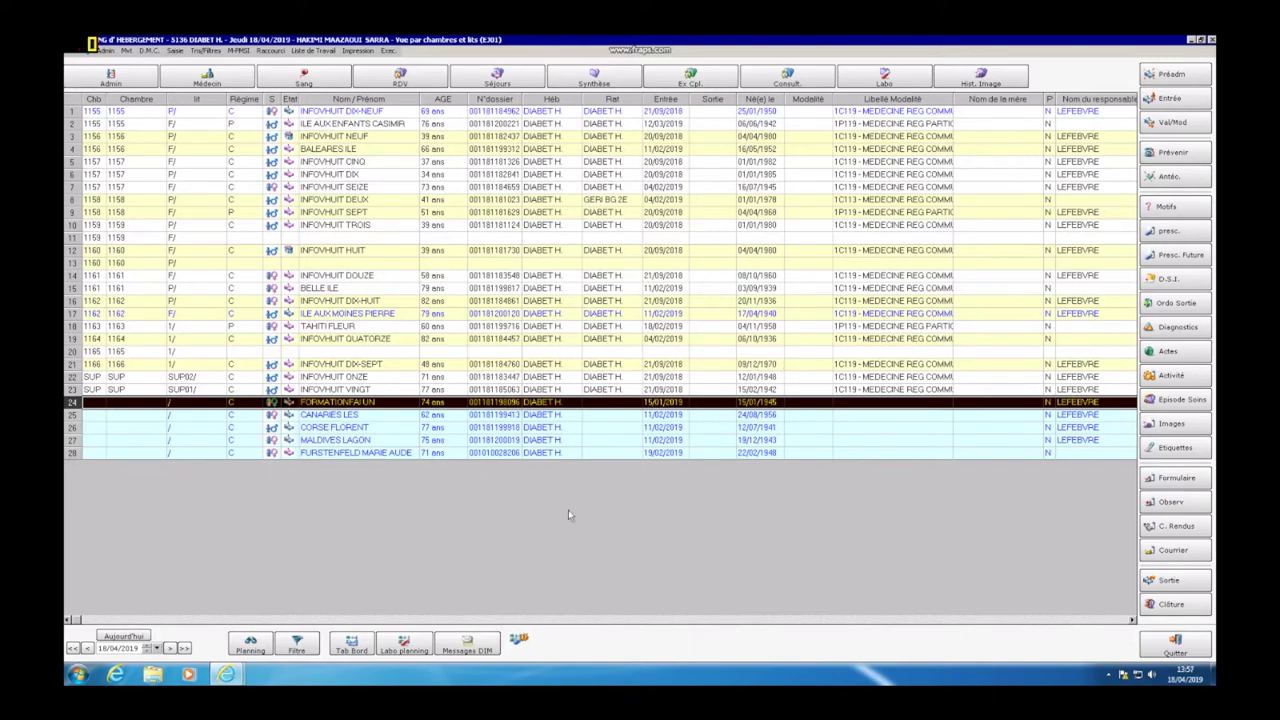
# Step: Start validating an absence departure for the room 1159 patient in row 10
pyautogui.click(347, 226)
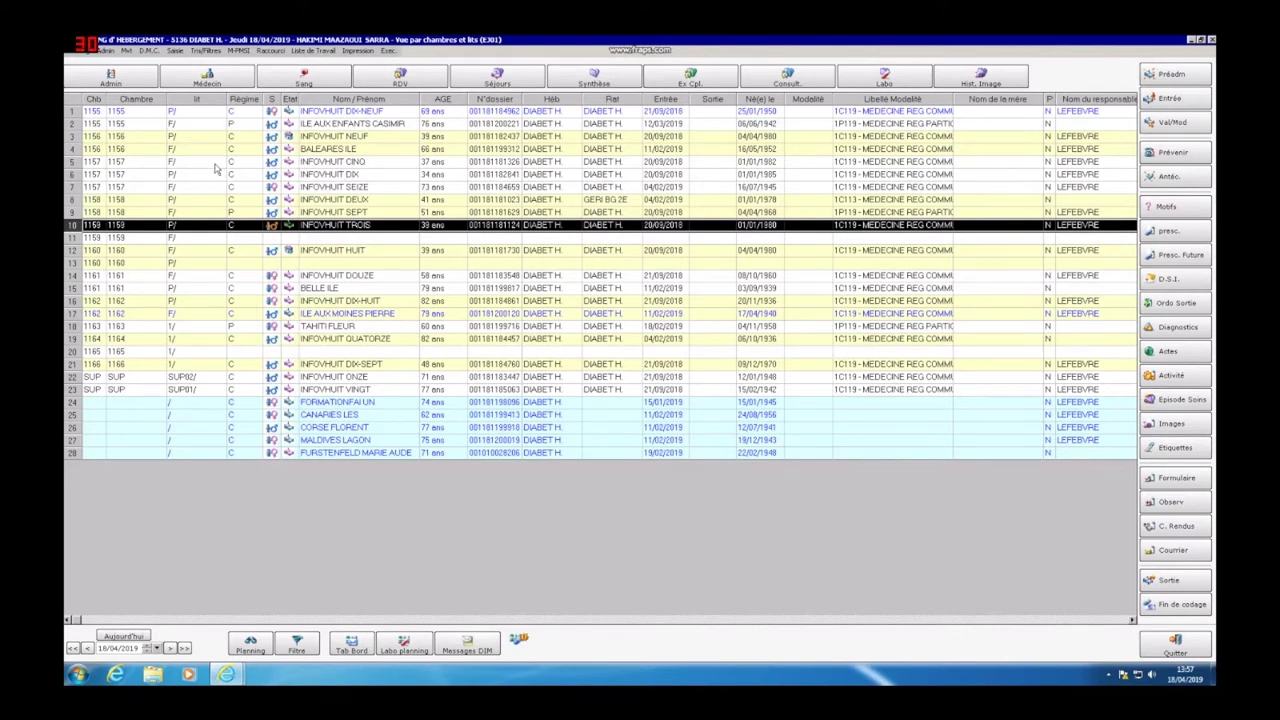
pyautogui.click(128, 51)
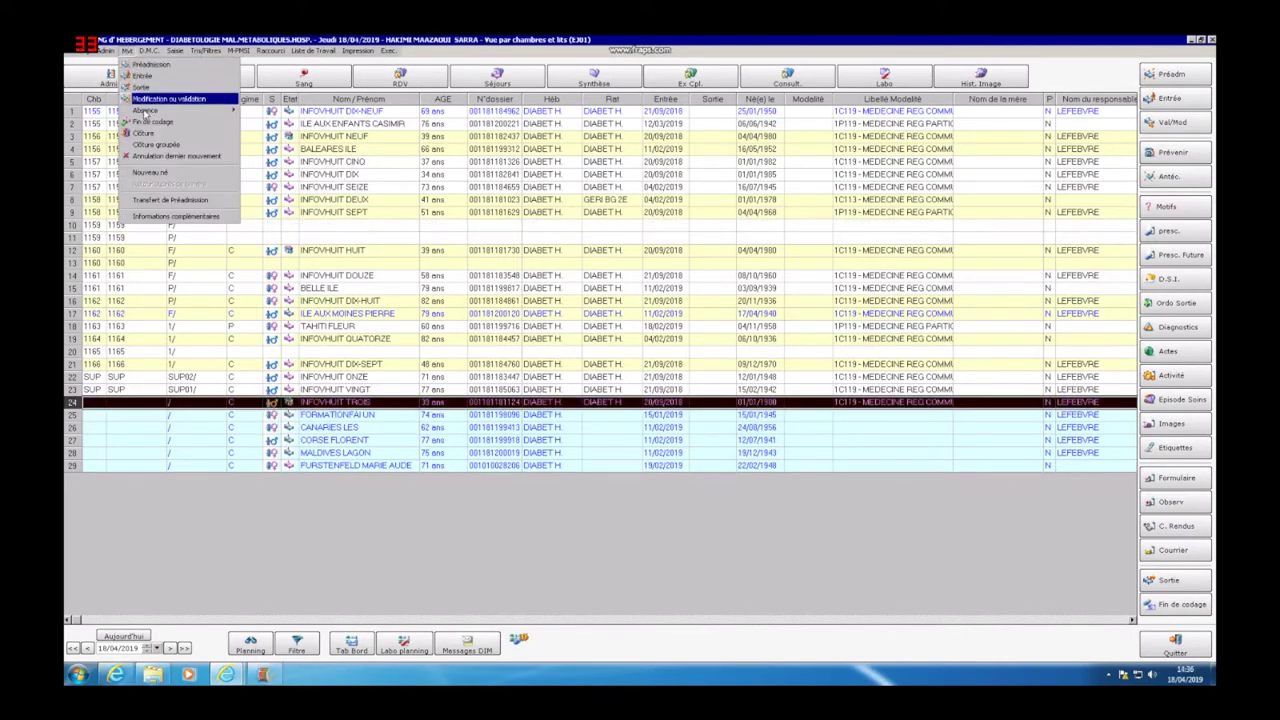
pyautogui.moveTo(172, 112)
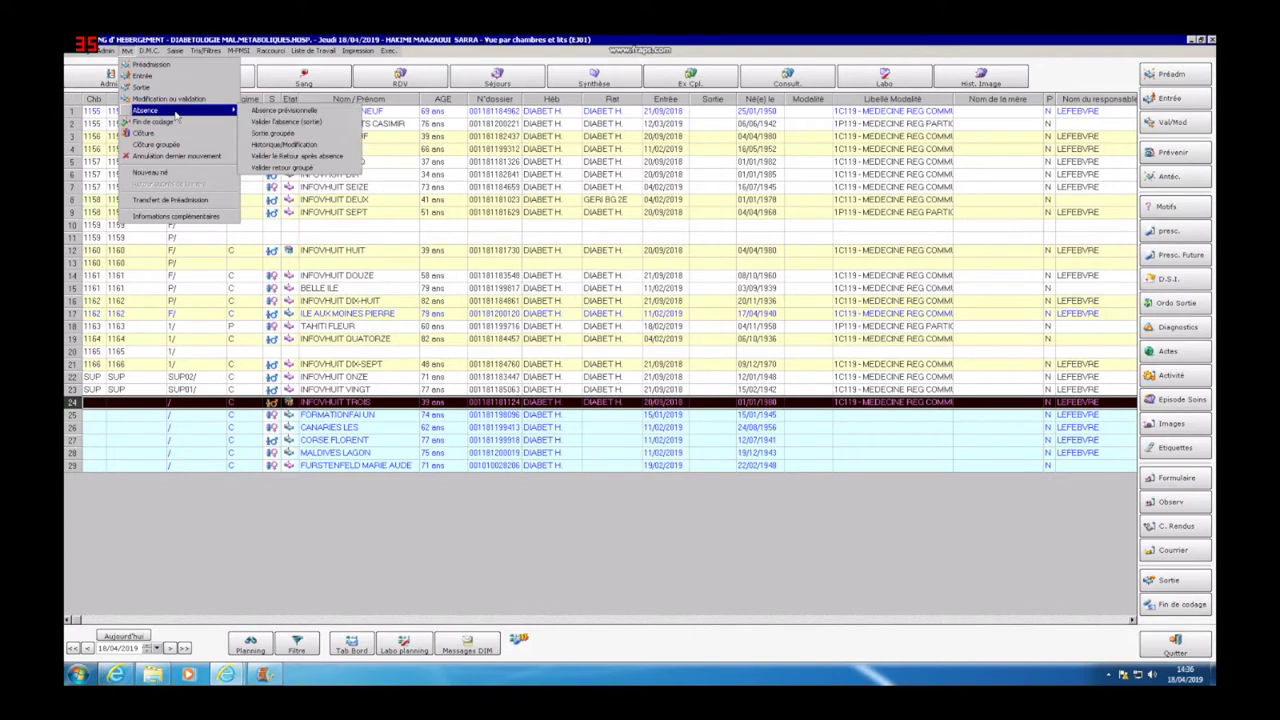
pyautogui.click(293, 123)
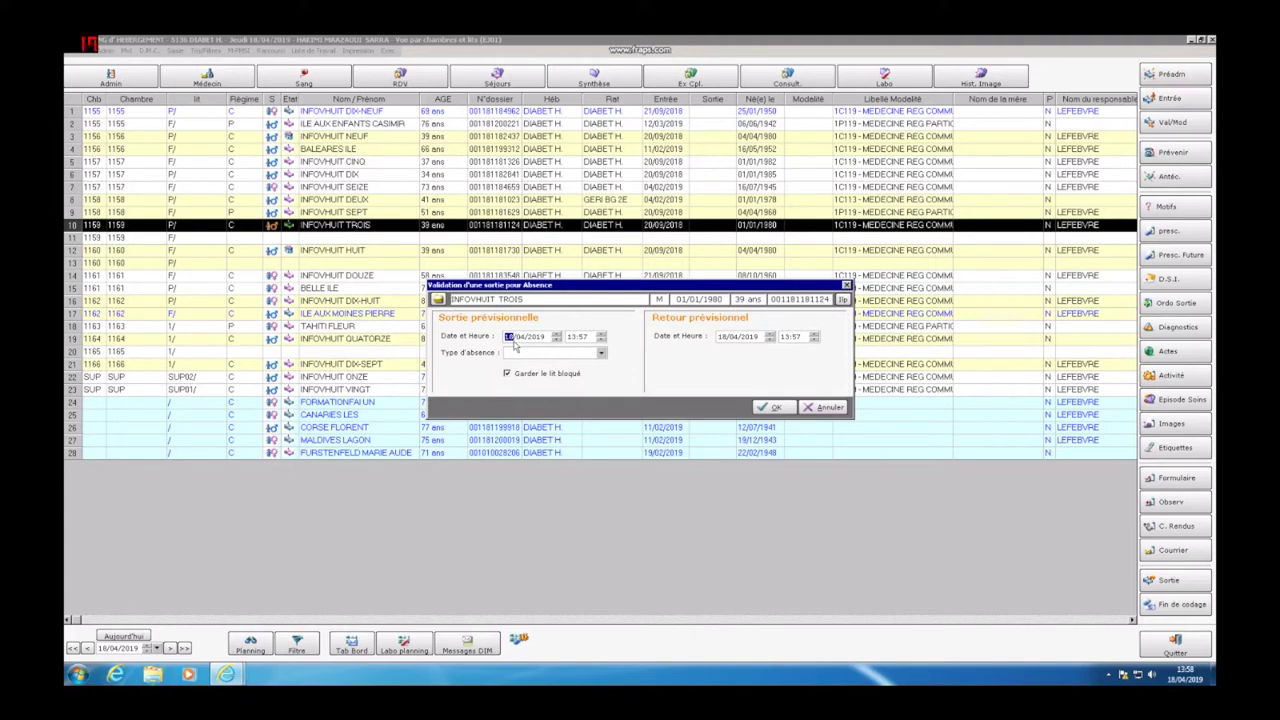
# Step: Set the departure time to 12:58 and the absence type to Permission, and turn off keeping the bed blocked
pyautogui.click(575, 340)
pyautogui.click(573, 341)
pyautogui.write('12')
pyautogui.click(603, 355)
pyautogui.click(540, 372)
pyautogui.click(583, 335)
pyautogui.click(521, 377)
# Step: Enter the expected return date in April 2019 with the time 14:00 and validate the absence
pyautogui.click(786, 337)
pyautogui.write('12')
pyautogui.click(721, 337)
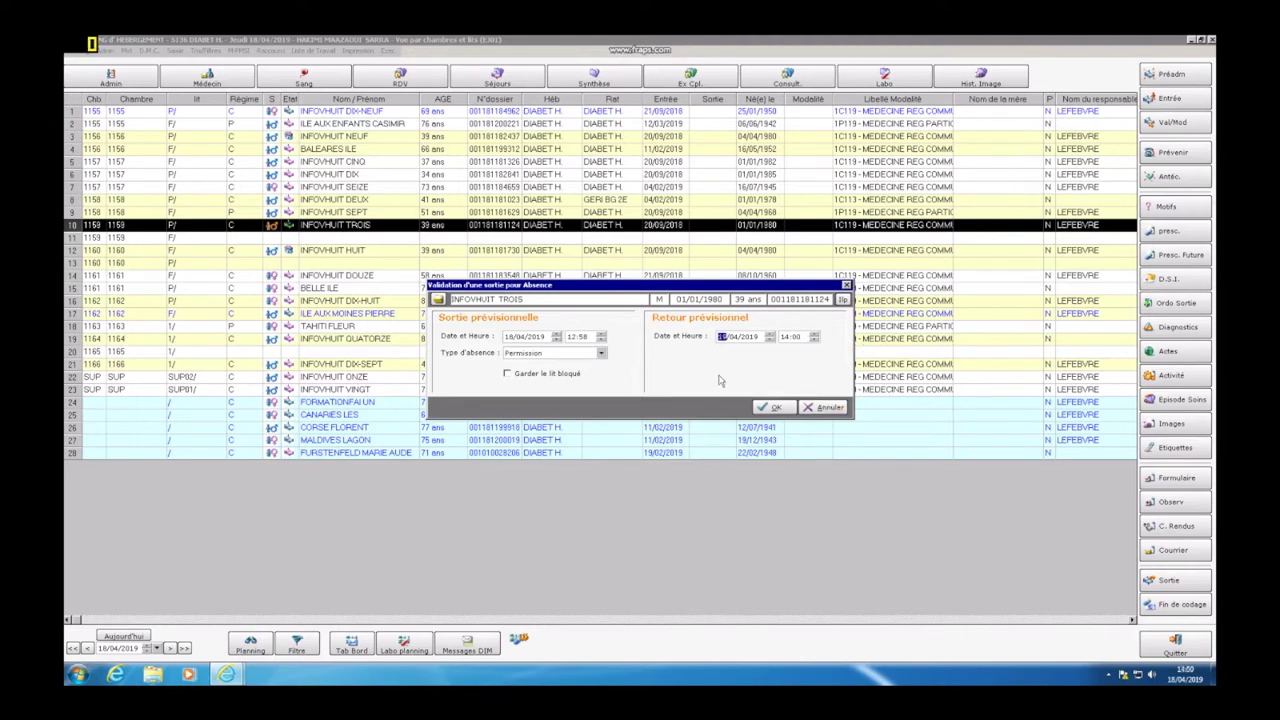
pyautogui.click(768, 408)
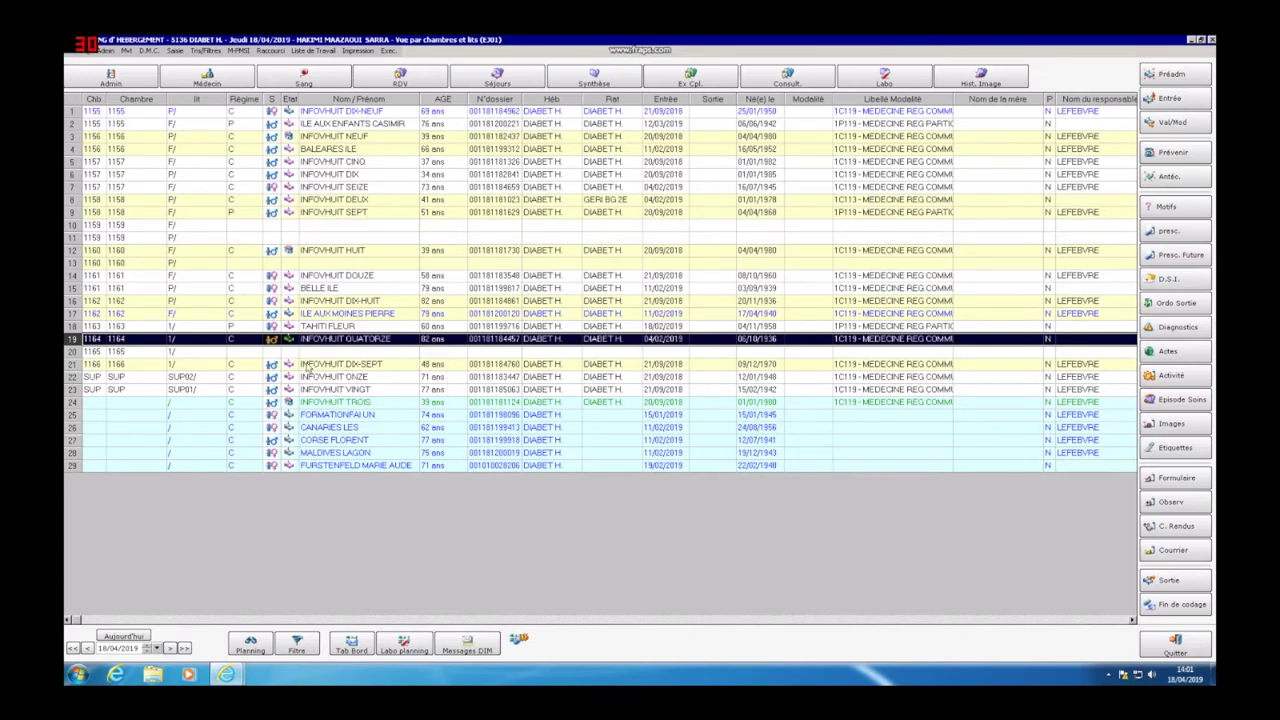
# Step: Start validating the return from absence for the patient without a room in row 24
pyautogui.click(452, 465)
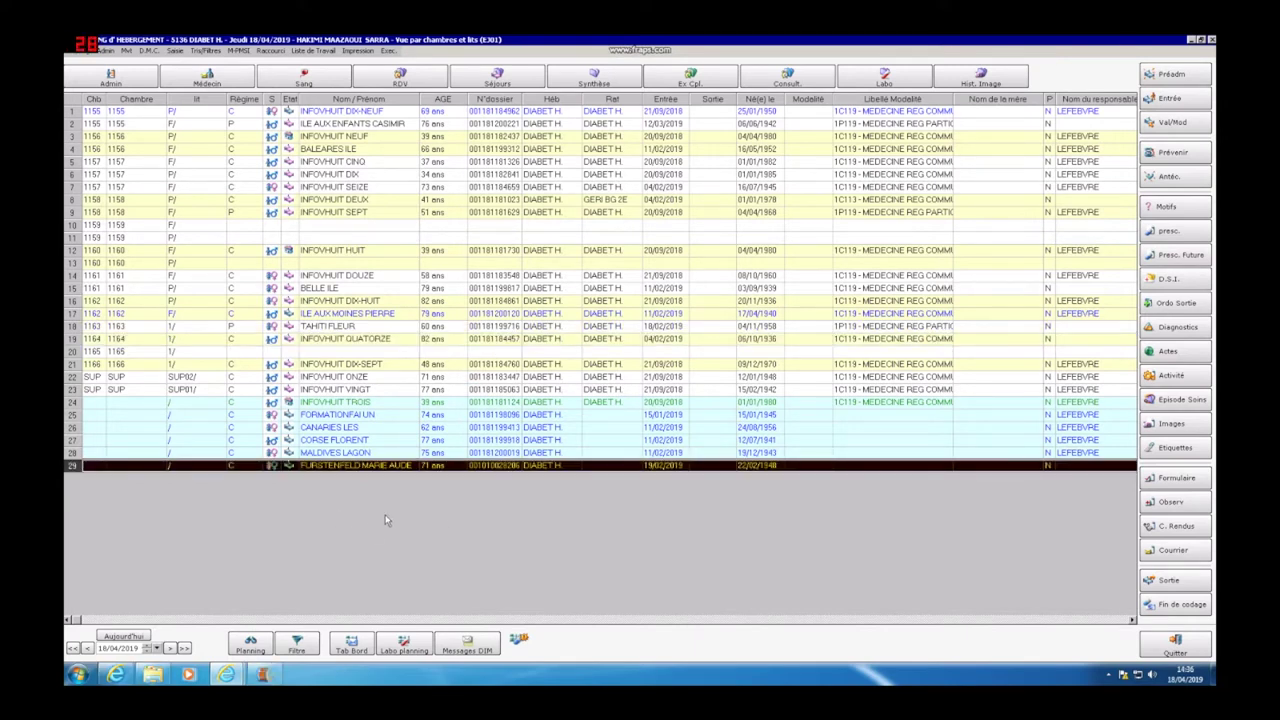
pyautogui.click(254, 404)
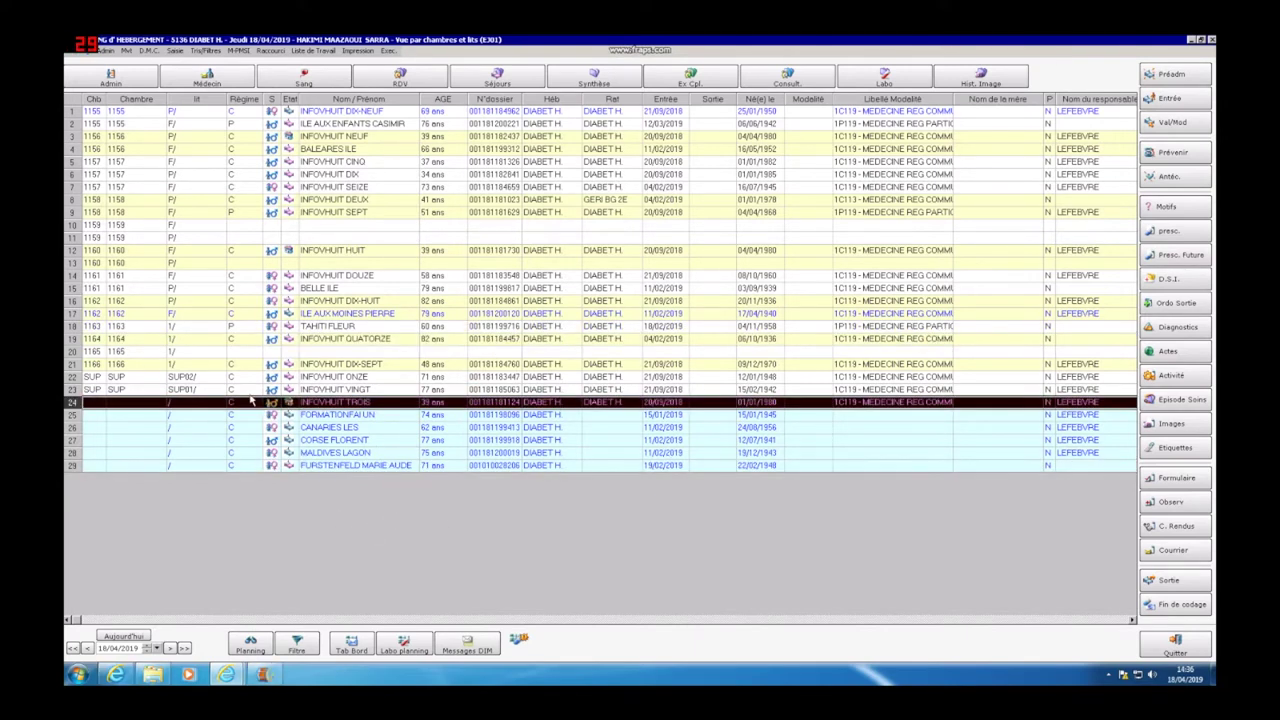
pyautogui.click(127, 51)
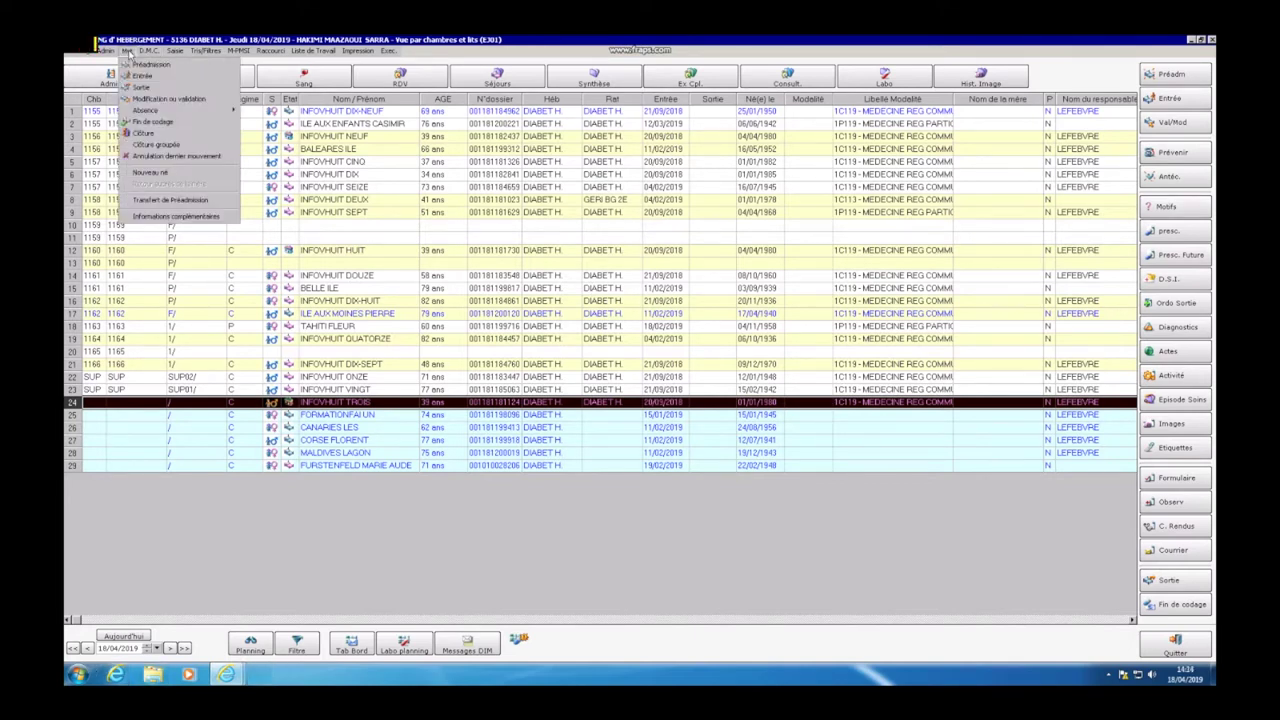
pyautogui.moveTo(158, 113)
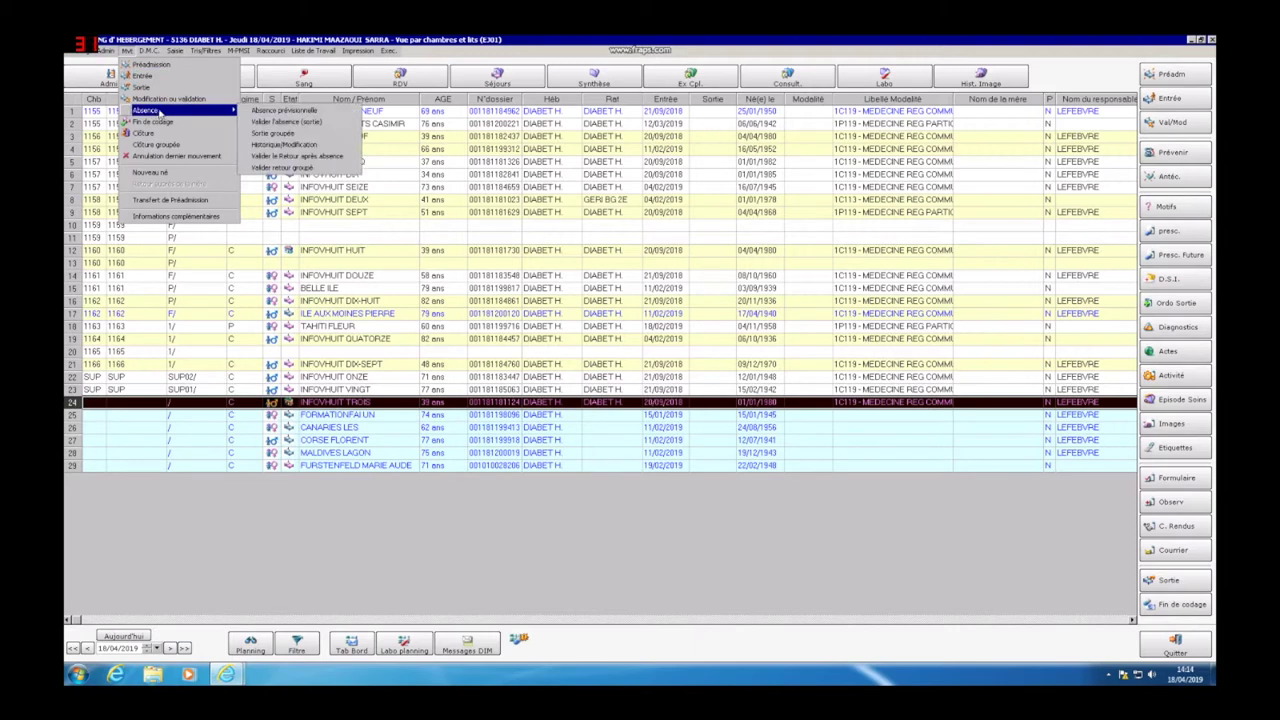
pyautogui.click(293, 158)
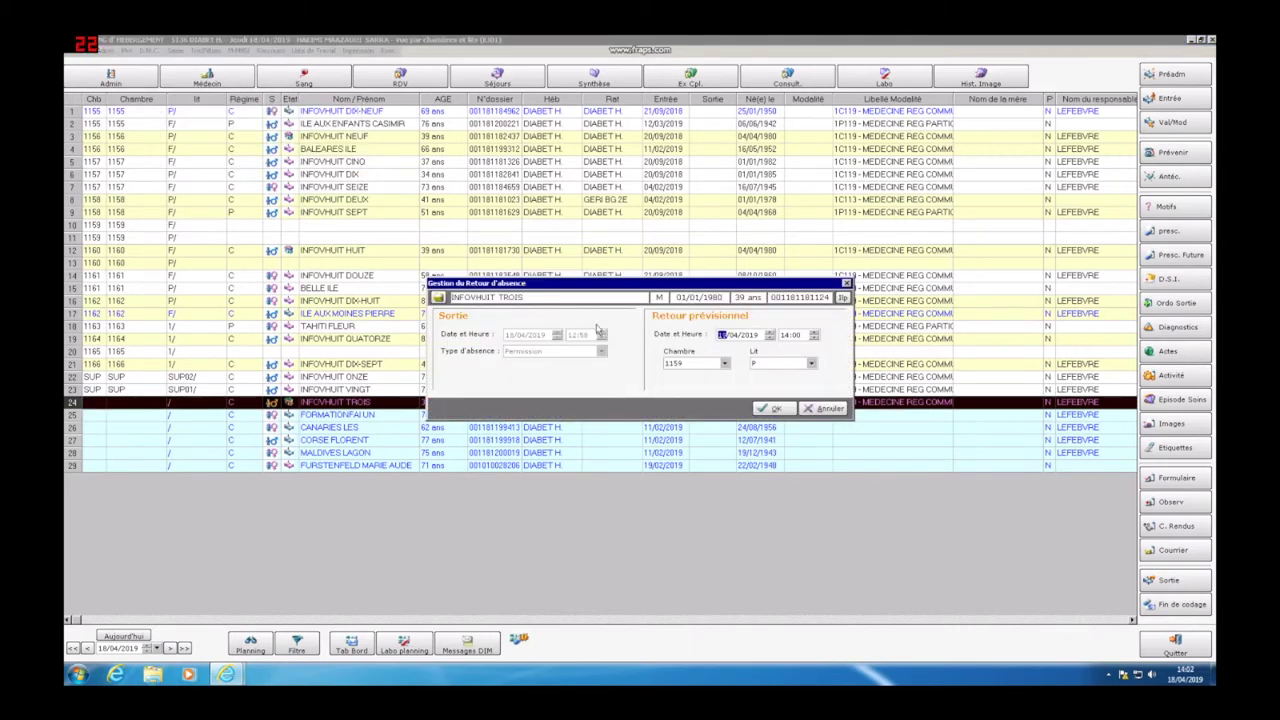
# Step: Set the return date to 19/04/2019 and the return hour to 13, and validate the return from absence
pyautogui.write('19')
pyautogui.click(787, 336)
pyautogui.write('13')
pyautogui.click(766, 408)
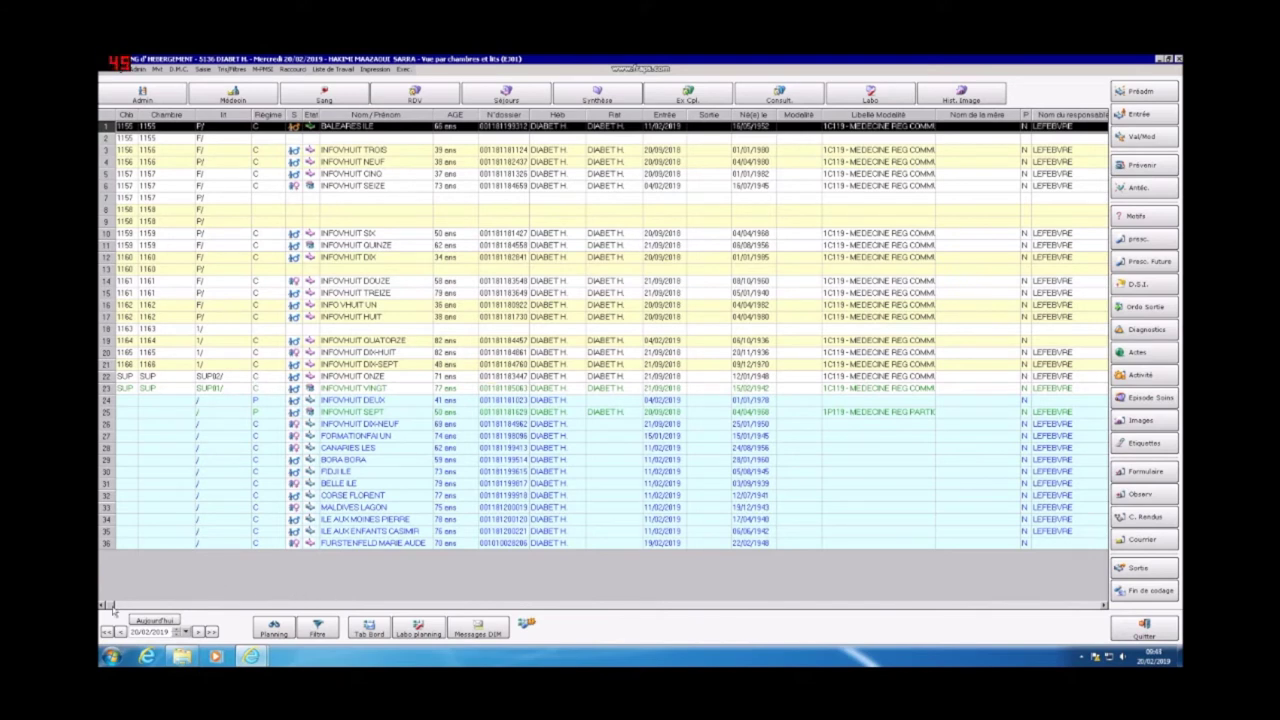
# Step: Filter the ward planning to show Mouvements d'un jour donné for 20/02/2019
pyautogui.click(318, 630)
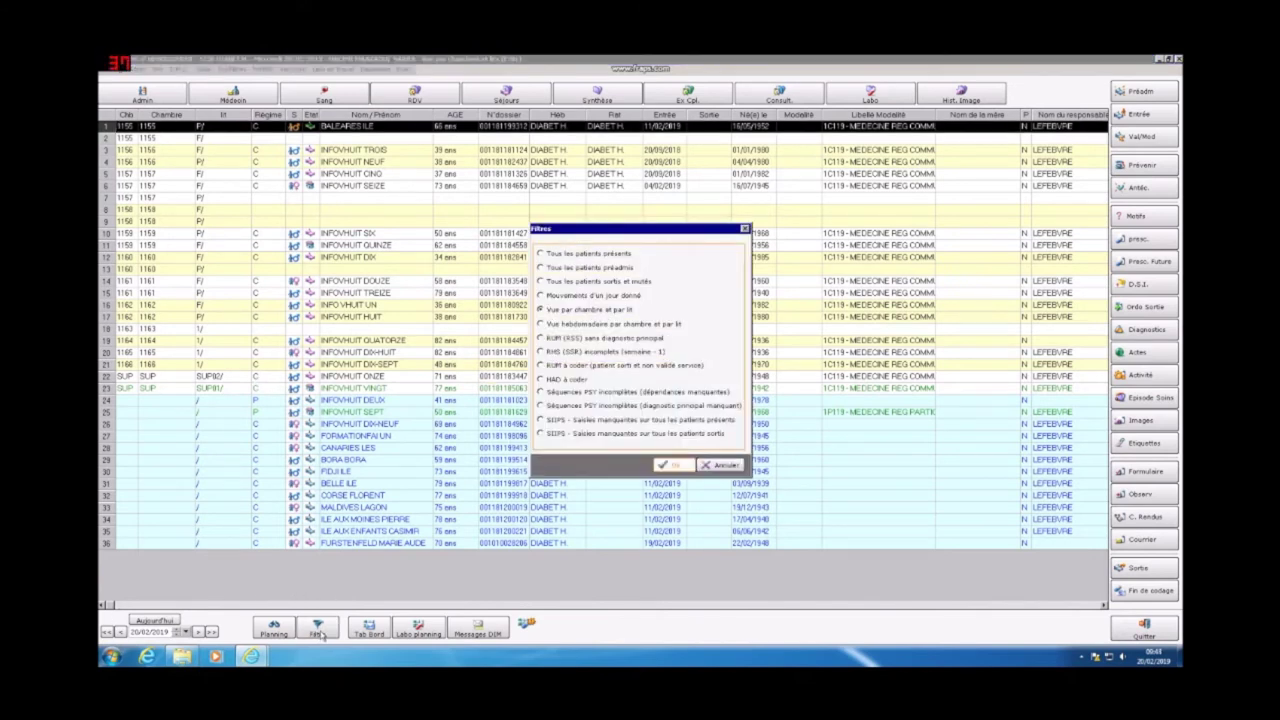
pyautogui.click(563, 298)
pyautogui.click(675, 466)
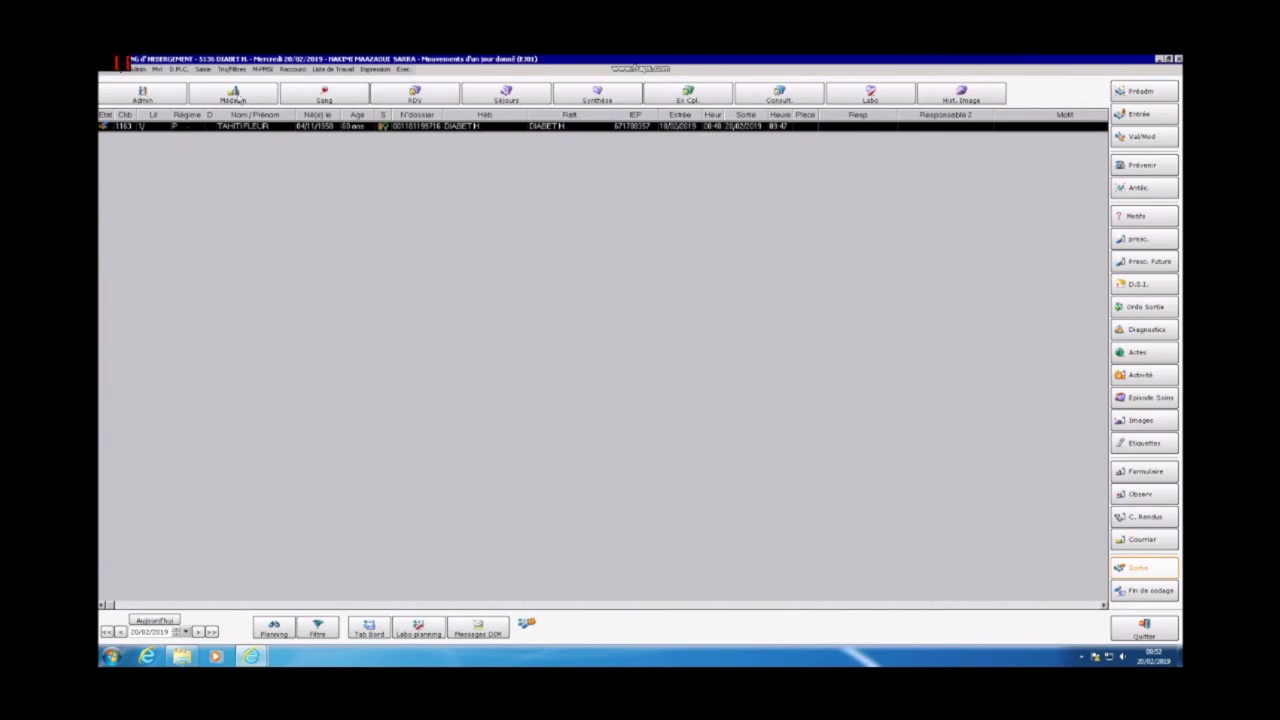
# Step: Cancel the last movement of the discharged room 1163 patient and confirm the cancellation
pyautogui.click(158, 70)
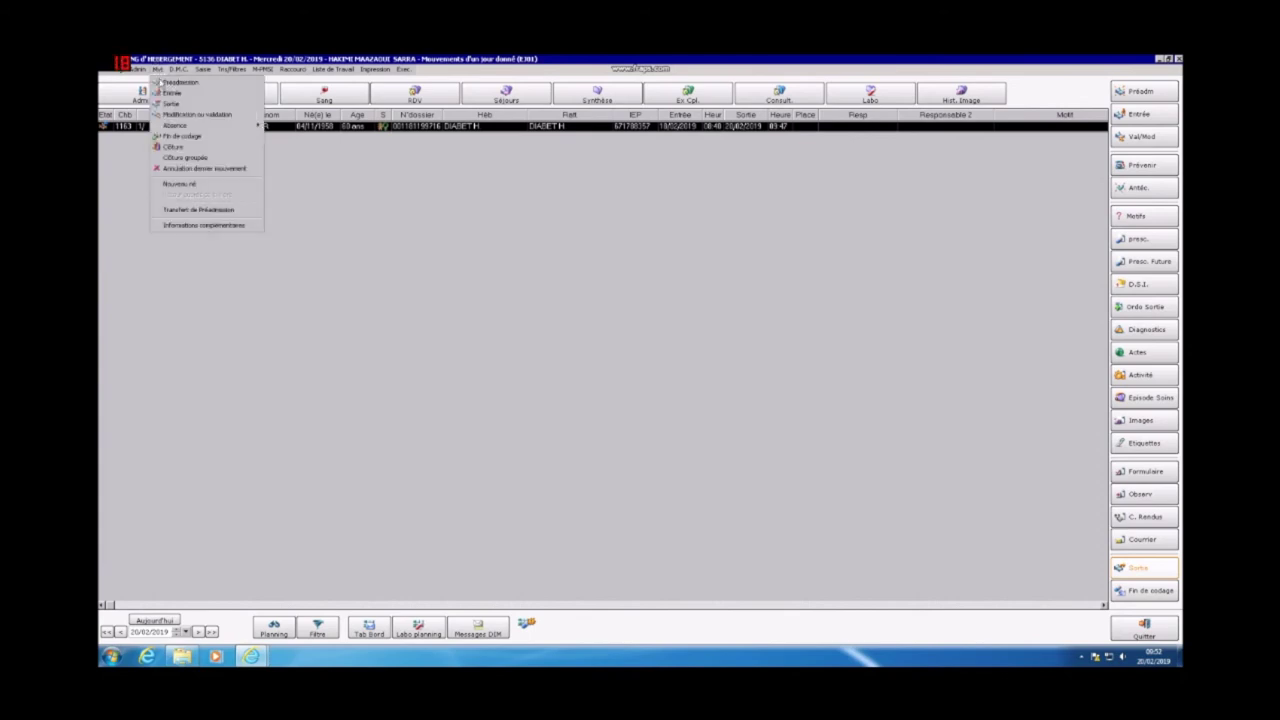
pyautogui.click(207, 169)
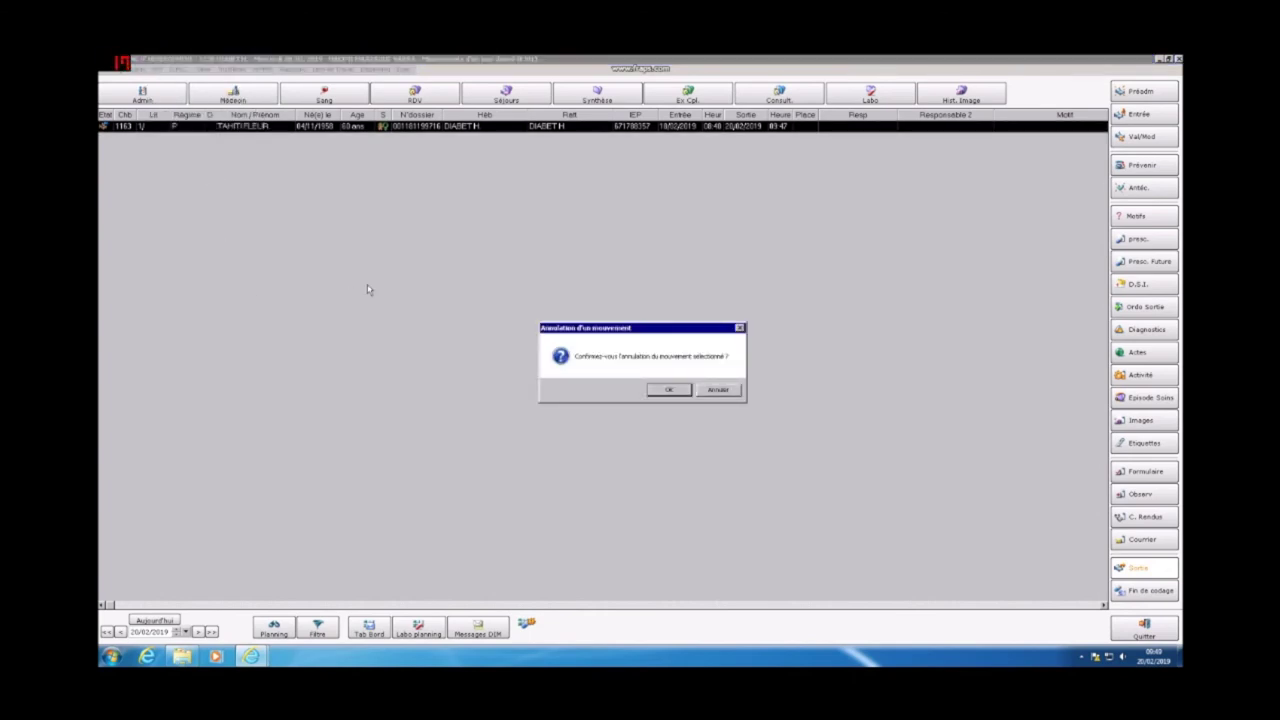
pyautogui.click(669, 390)
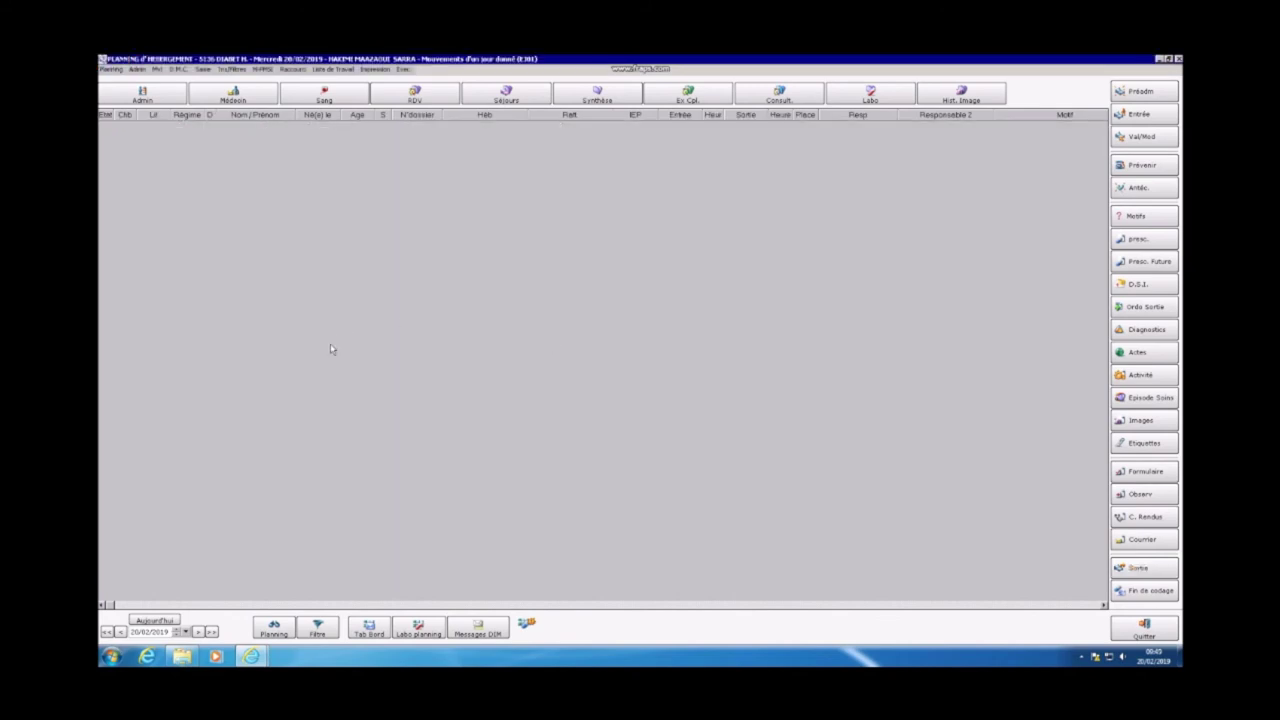
# Step: Switch the planning filter to Tous les patients présents
pyautogui.click(317, 627)
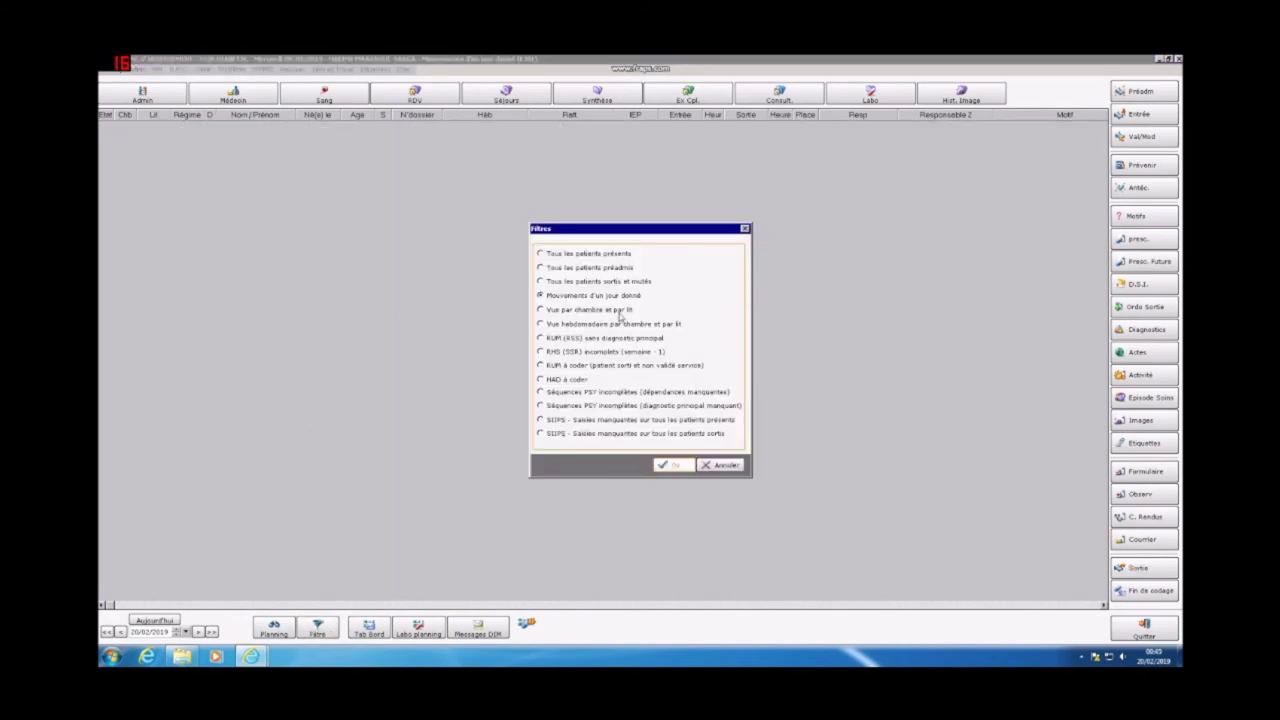
pyautogui.click(541, 254)
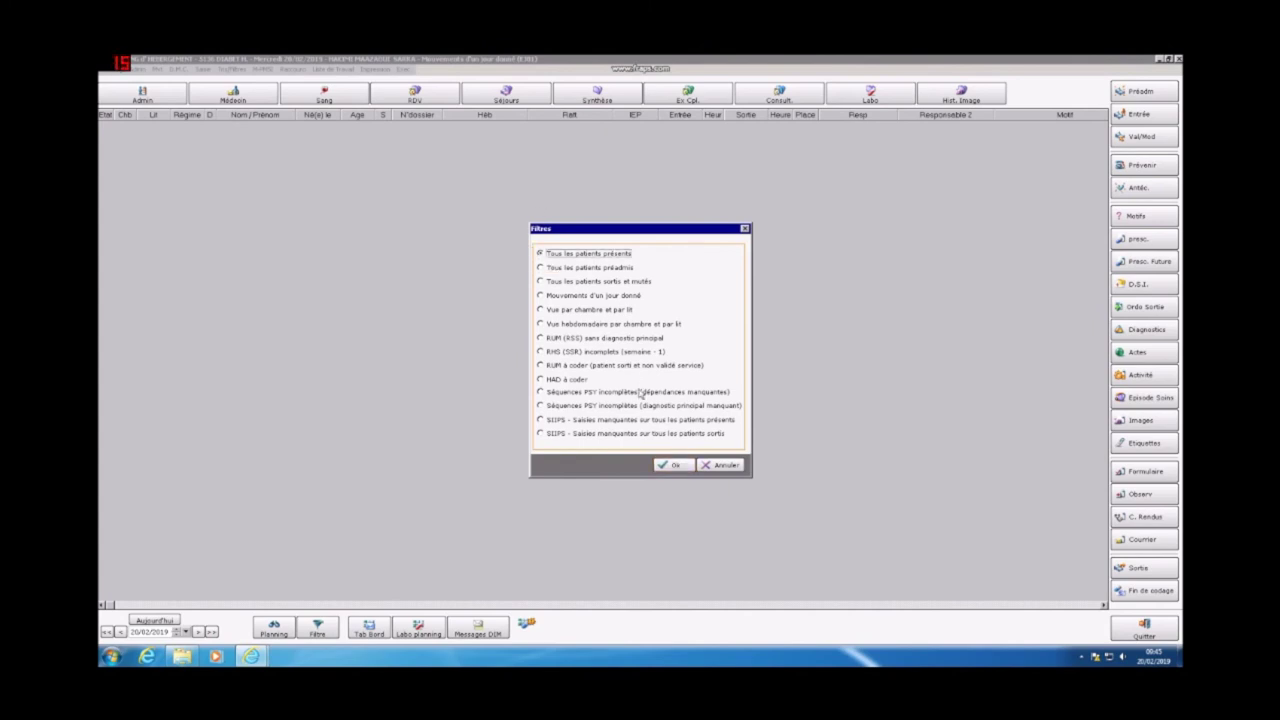
pyautogui.click(668, 465)
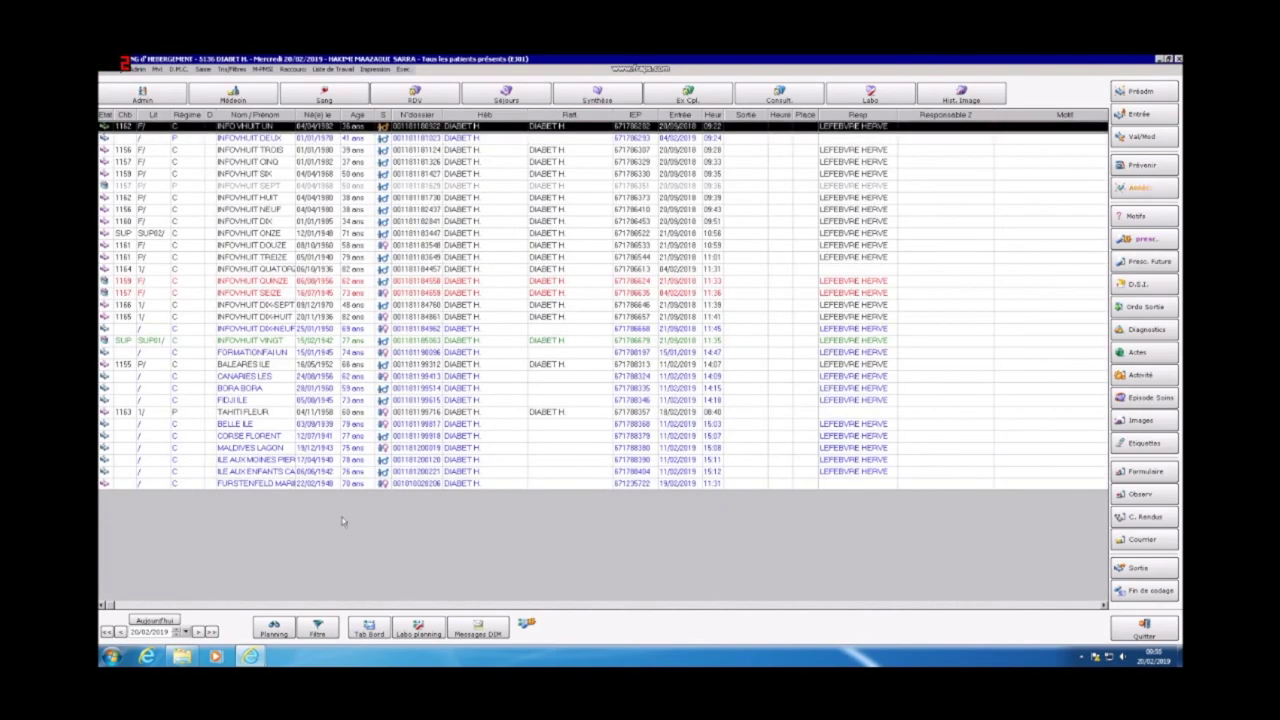